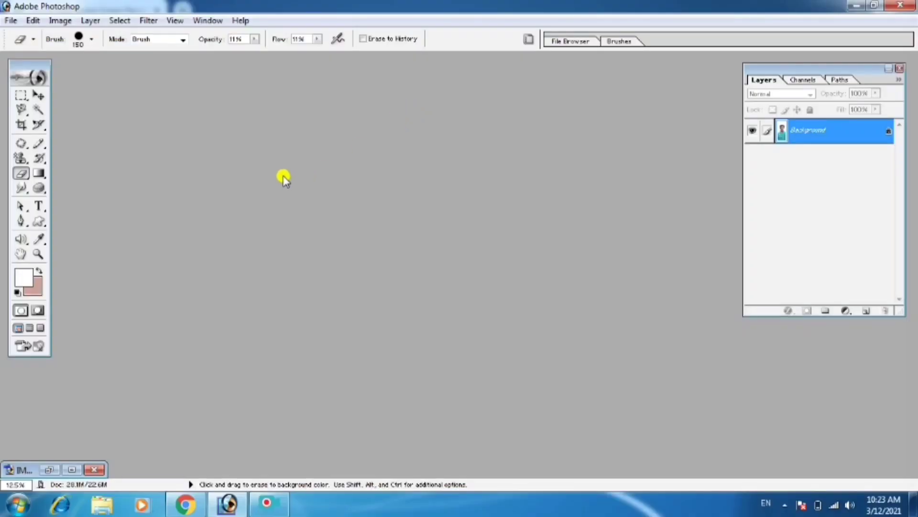
double_click(284, 178)
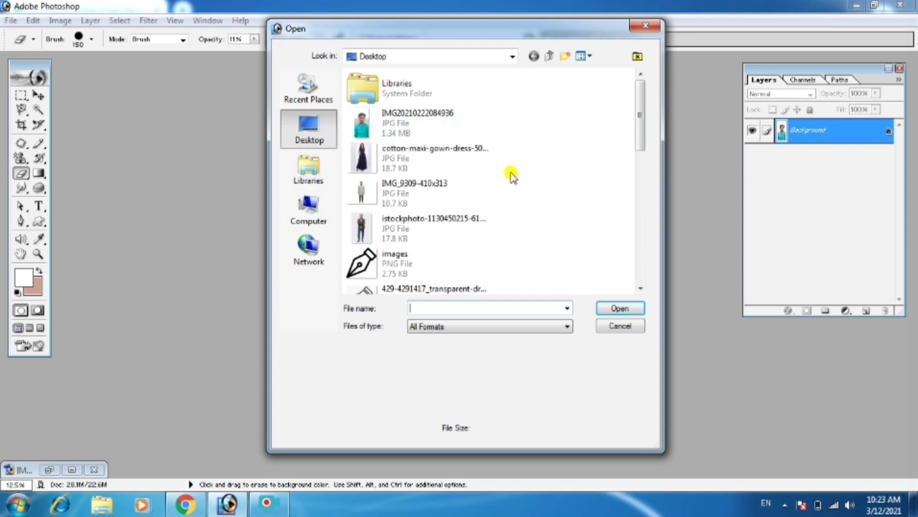
mouse_move(640, 116)
mouse_down()
mouse_move(640, 224)
mouse_move(639, 112)
mouse_up()
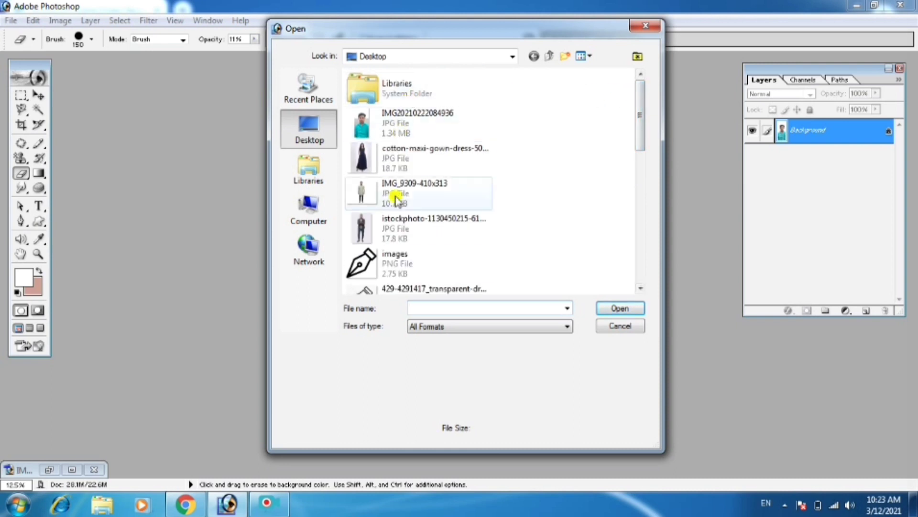
click(379, 133)
click(621, 308)
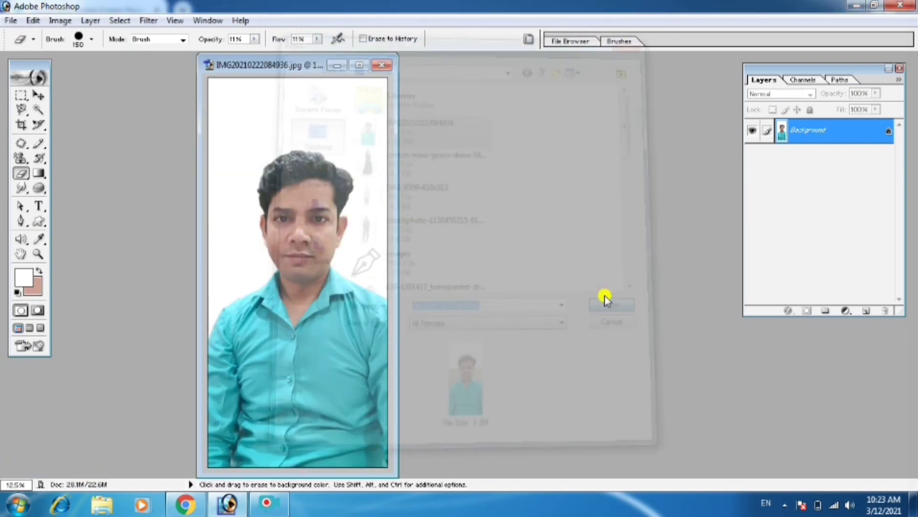
drag(245, 71, 318, 67)
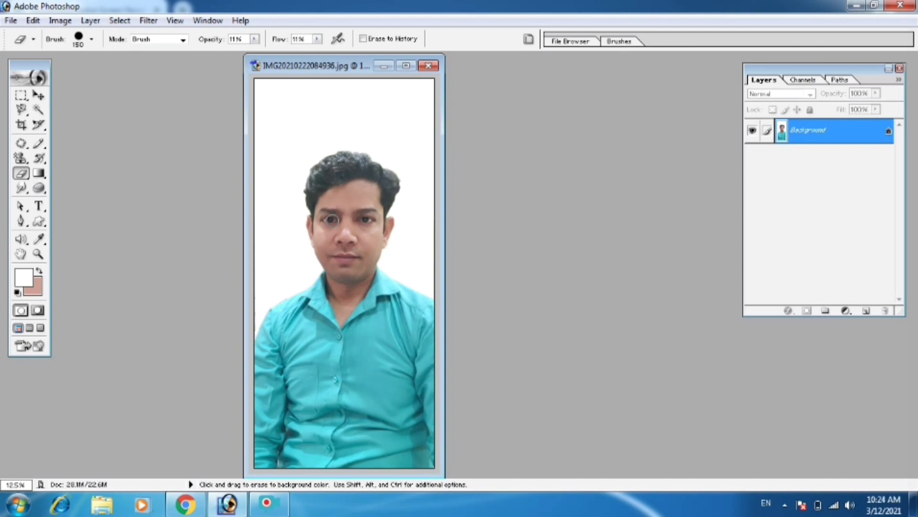
- Set the Crop tool to width 3.5 cm, height 4.5 cm, resolution 200 pixels/inch
click(19, 126)
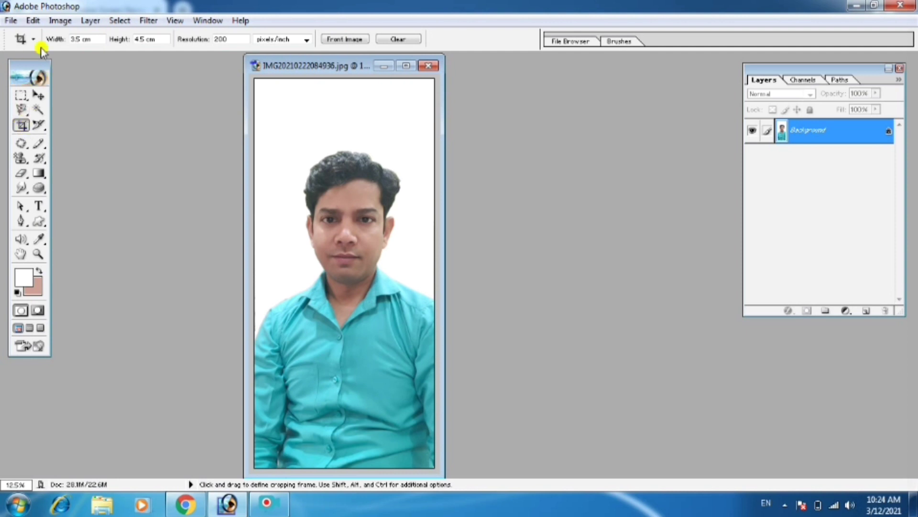
drag(92, 39, 63, 39)
text(3)
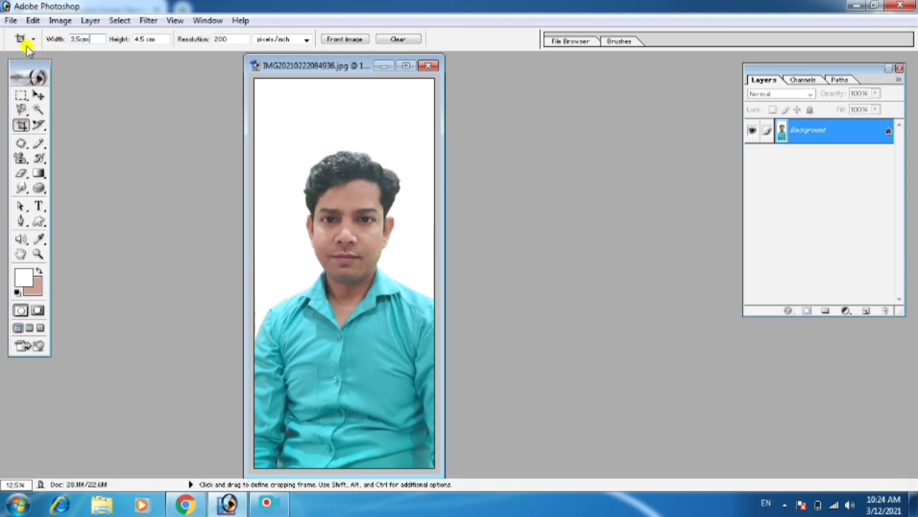
drag(158, 38, 117, 39)
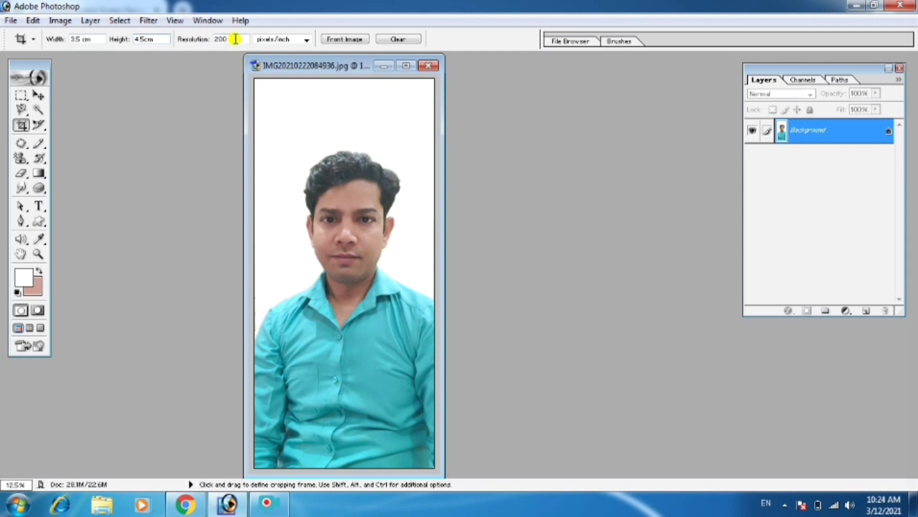
key(Return)
- Frame the head and shoulders with the crop box and apply the crop
drag(264, 144, 389, 375)
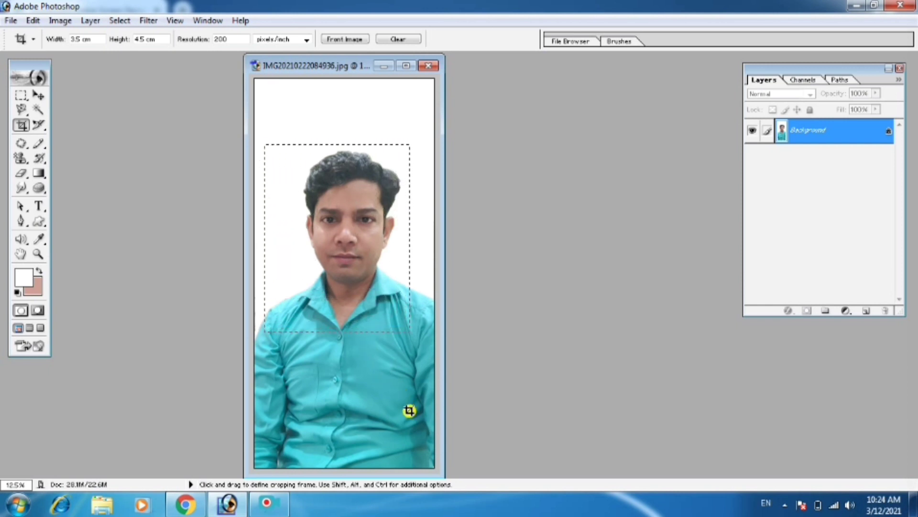
drag(388, 375, 416, 420)
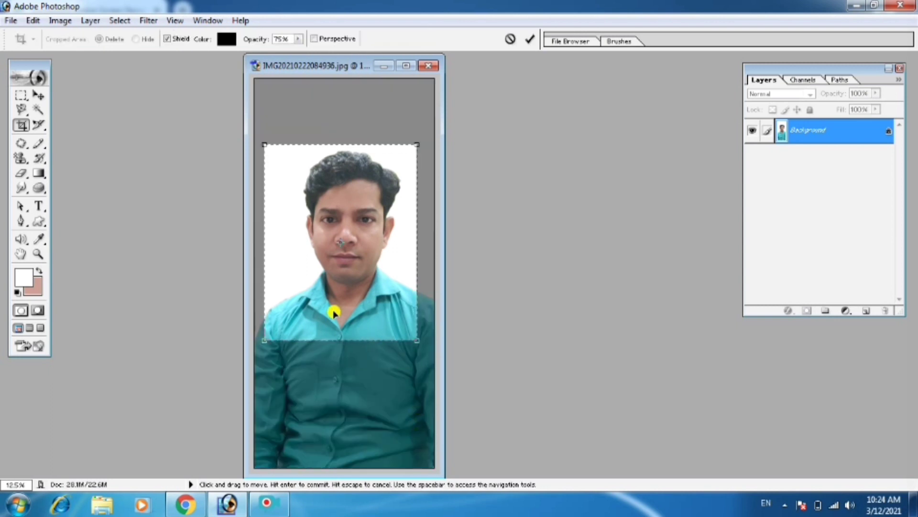
drag(333, 313, 340, 313)
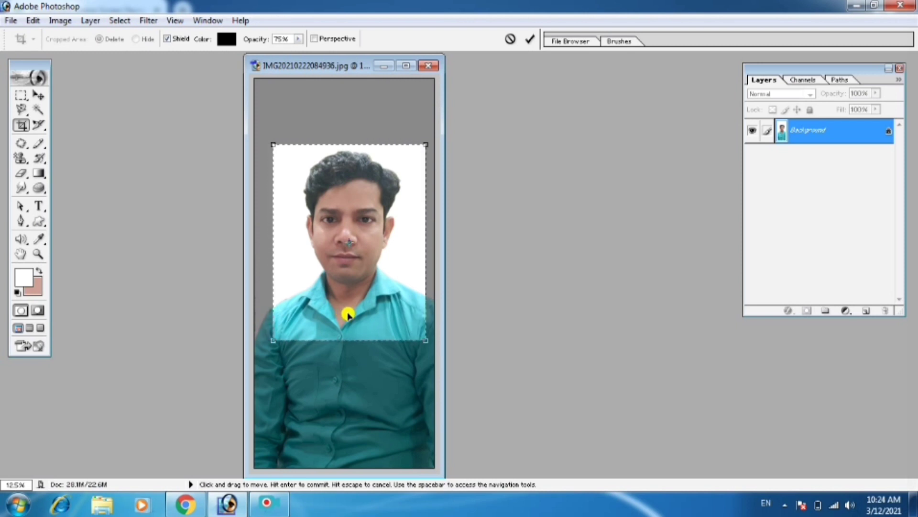
drag(348, 314, 349, 287)
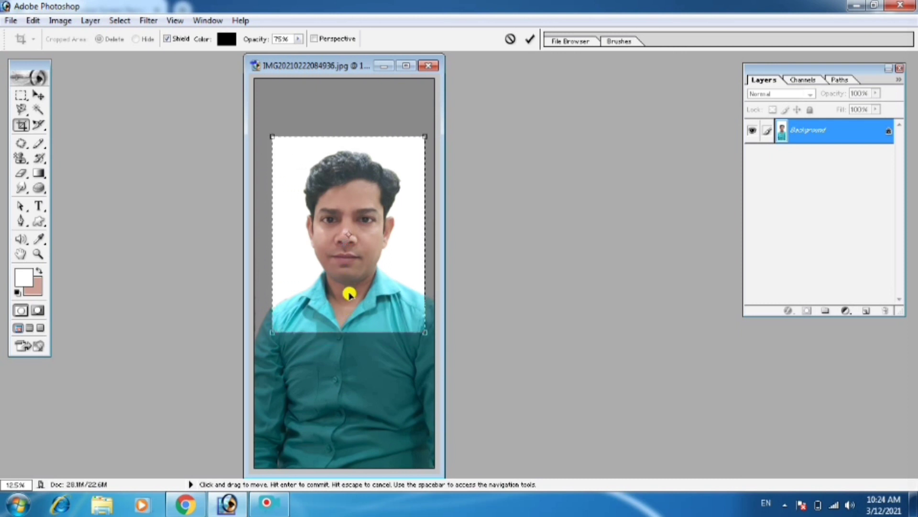
drag(349, 298, 348, 300)
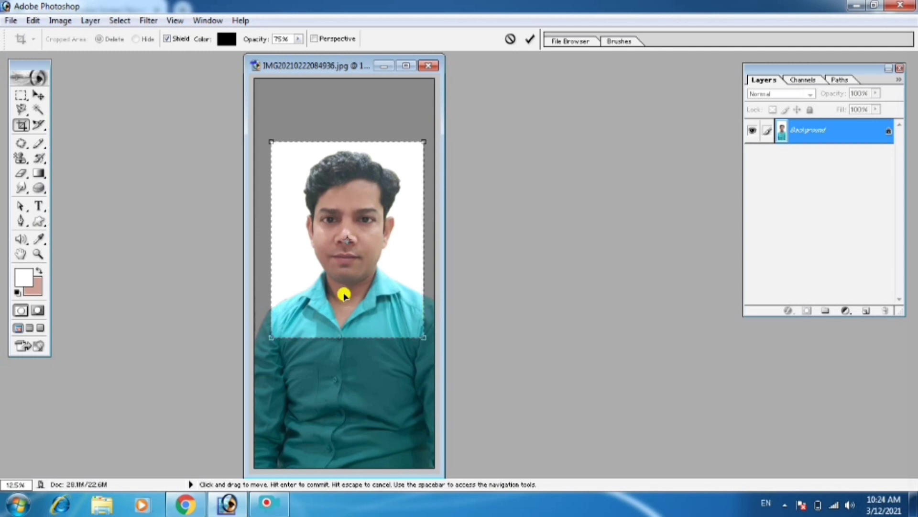
key(Return)
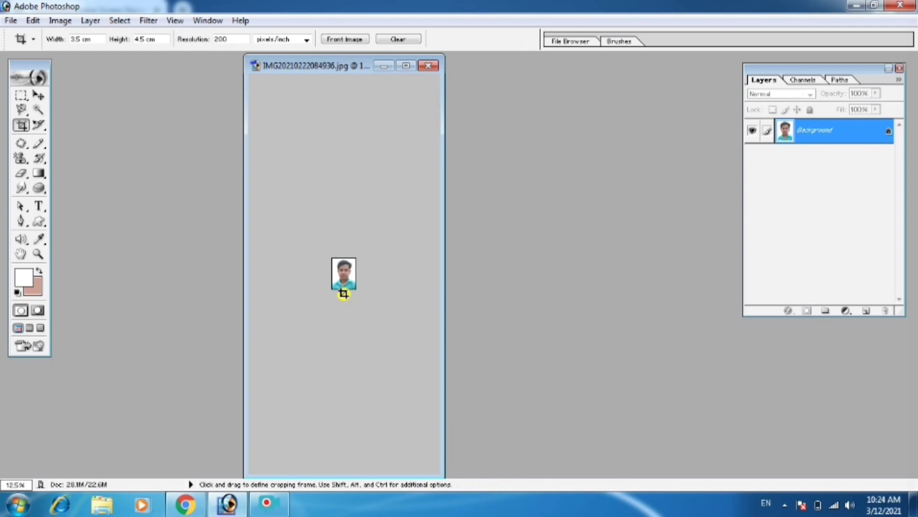
- Maximise the photo's window and zoom in twice on the cropped portrait
double_click(316, 67)
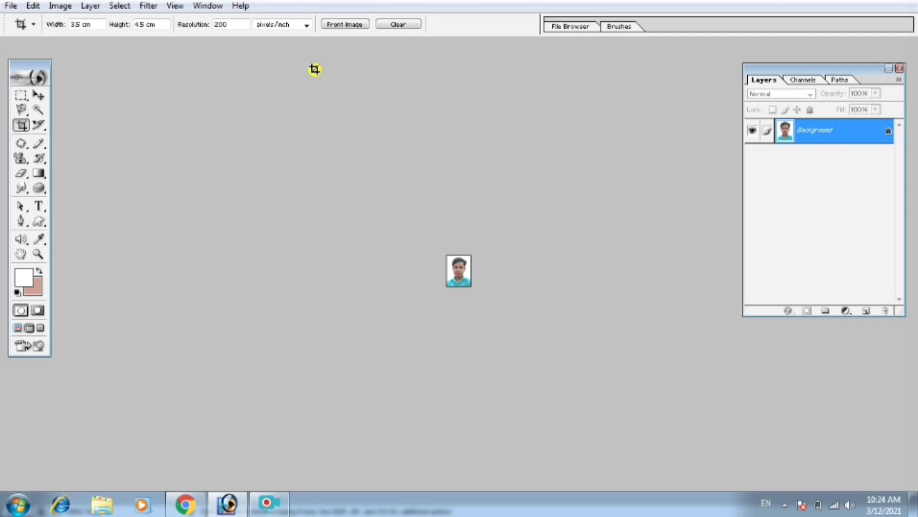
key(ctrl+plus)
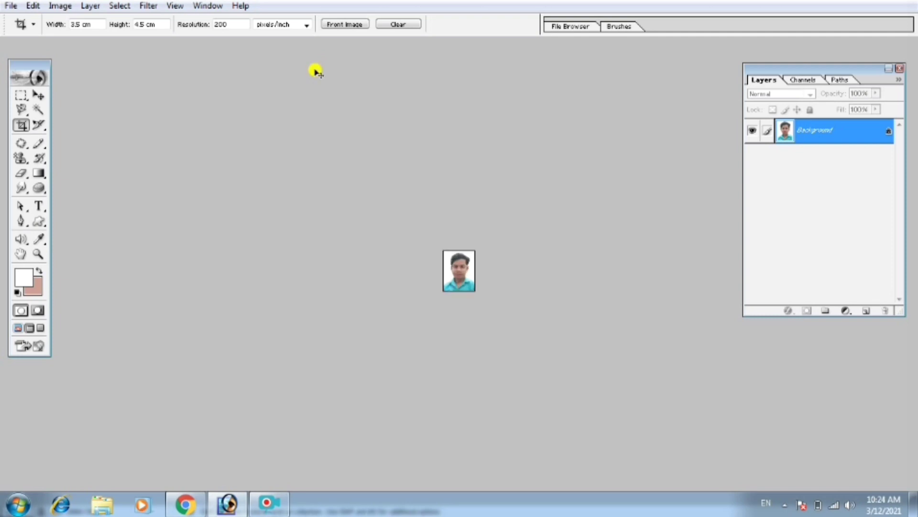
key(ctrl+plus)
key(ctrl+plus)
key(ctrl+plus)
key(ctrl+plus)
key(ctrl+plus)
key(ctrl+plus)
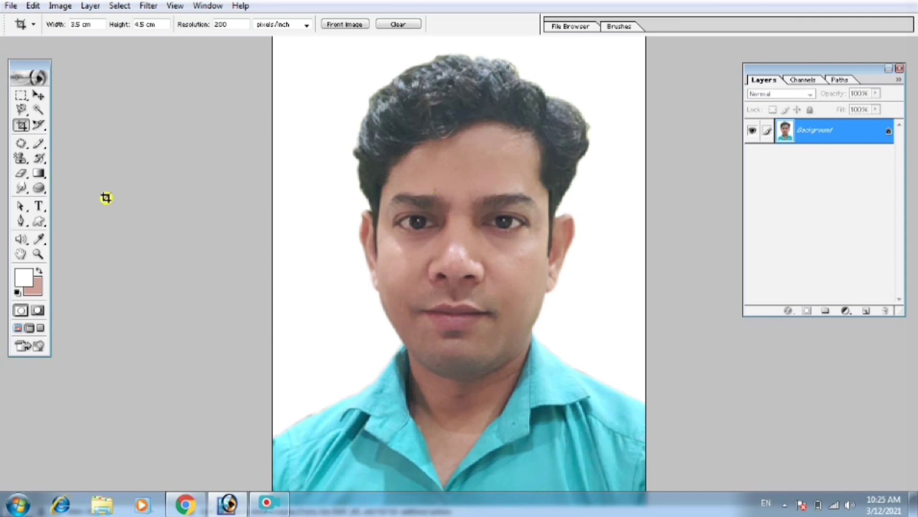
- Patch away blemishes between the eyebrows and on the cheek beside the nose
click(21, 143)
drag(21, 143, 75, 158)
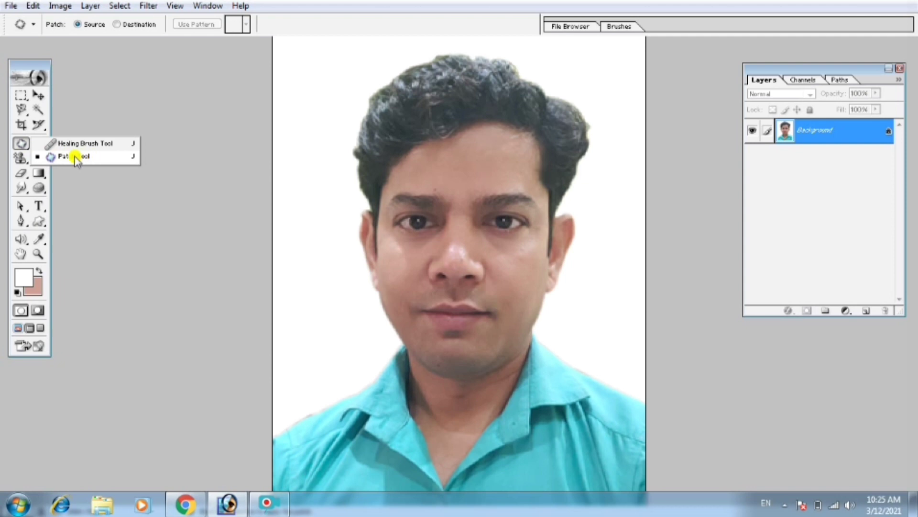
click(69, 157)
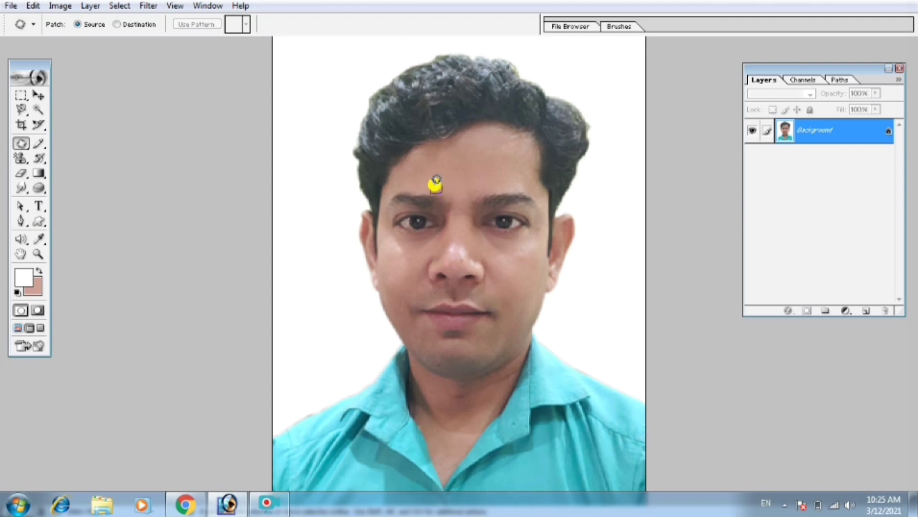
drag(435, 182, 436, 205)
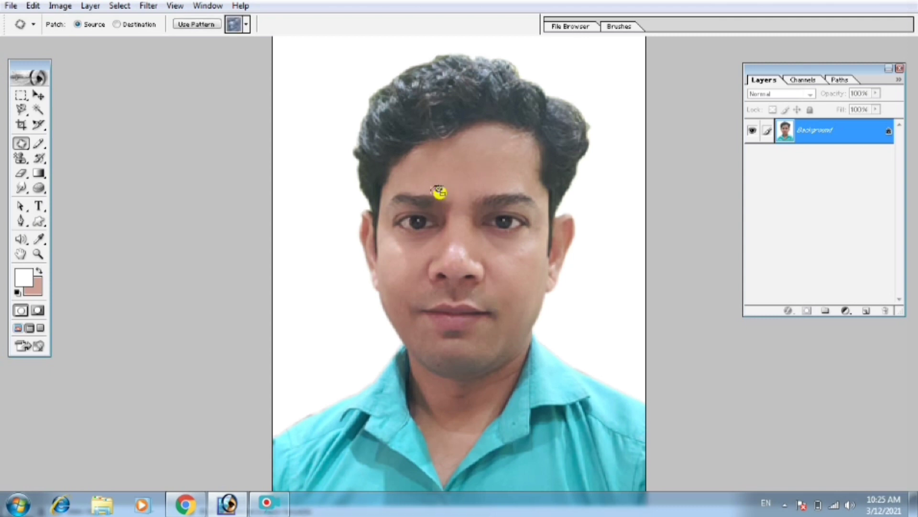
drag(437, 191, 437, 186)
drag(419, 255, 426, 267)
click(500, 265)
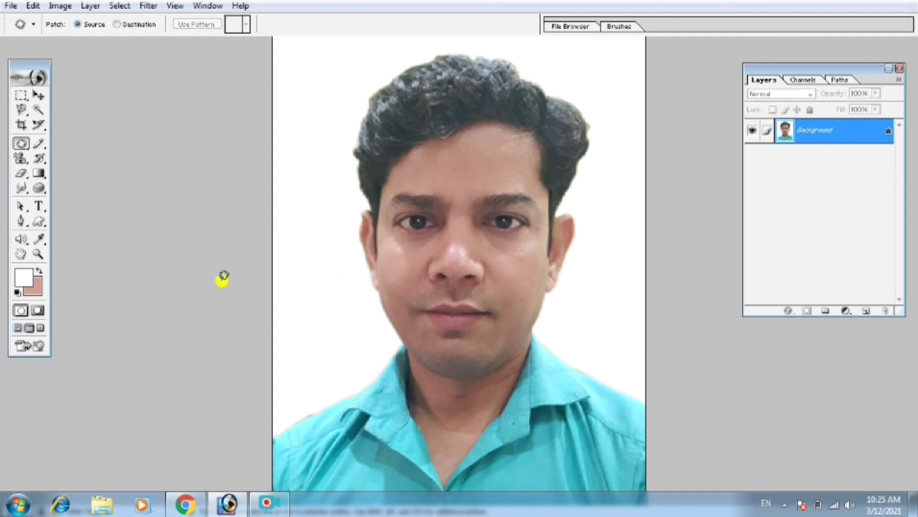
- Set the background colour to a light skin tone sampled from the man's cheek
click(22, 175)
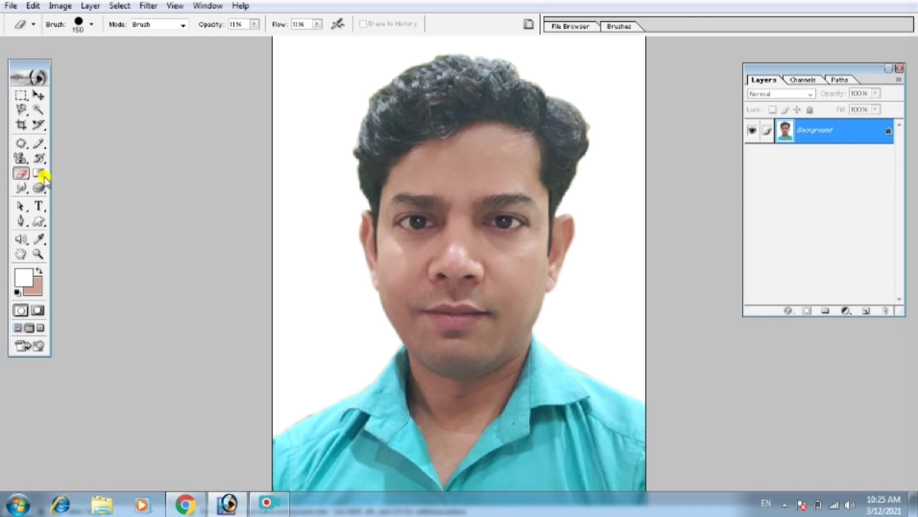
click(37, 290)
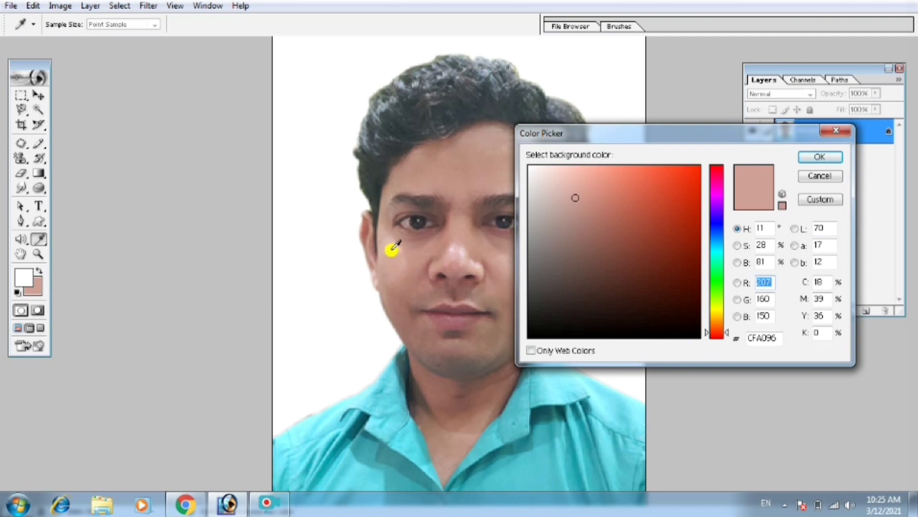
click(391, 250)
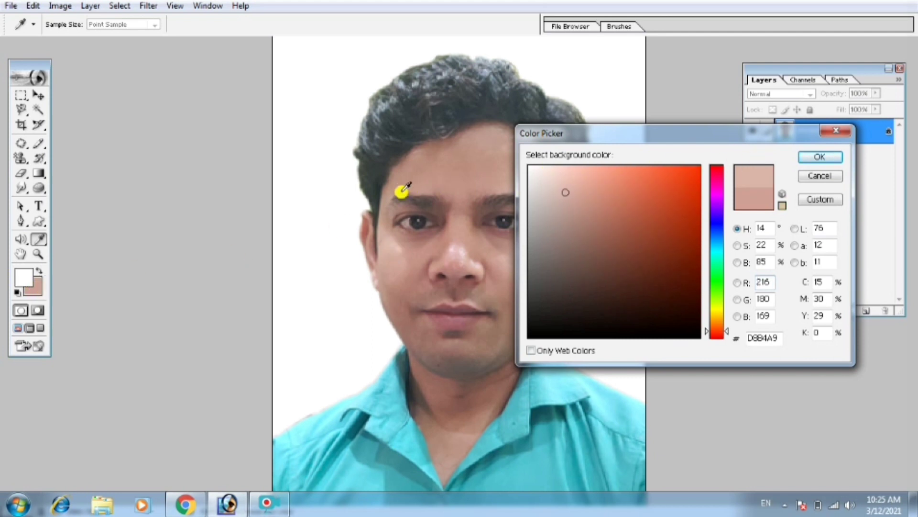
click(394, 251)
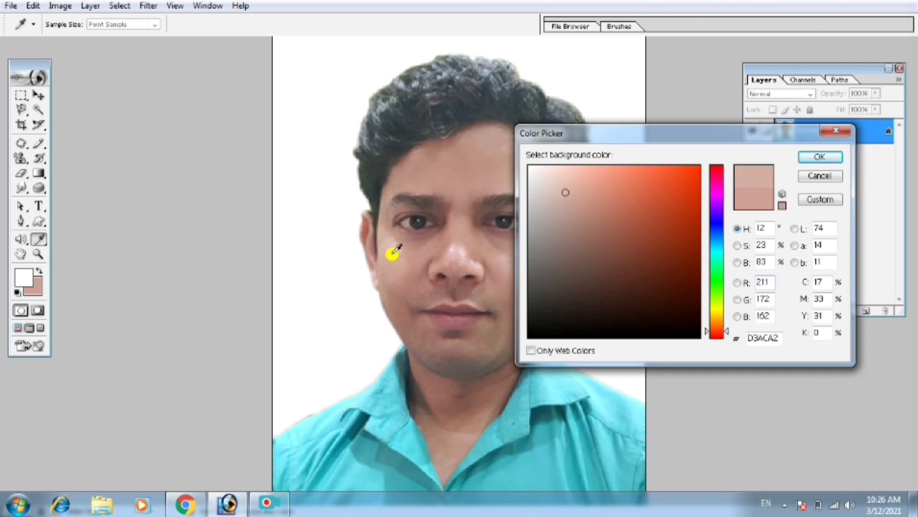
click(814, 156)
key(e)
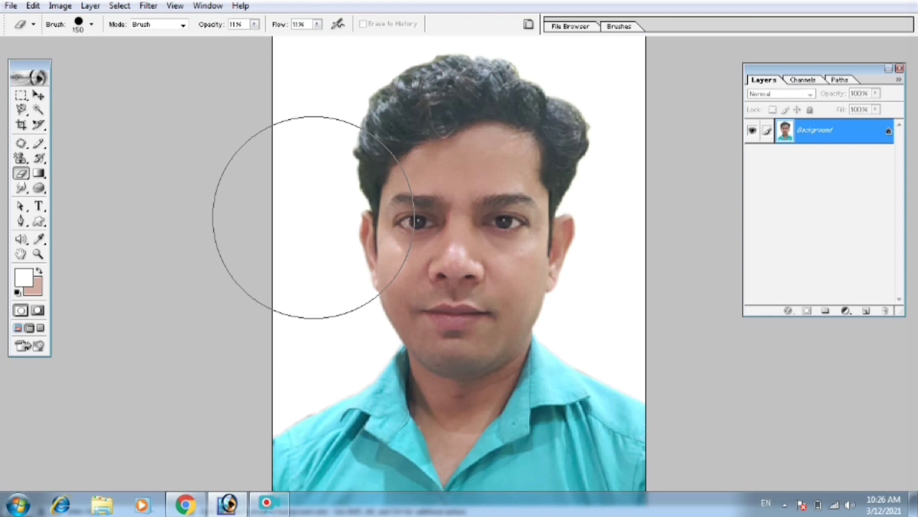
- Reduce the eraser brush from 150 to 30 px, then bring up Curves with Ctrl+M
key(bracketleft)
key(bracketleft)
key(bracketleft)
key(bracketleft)
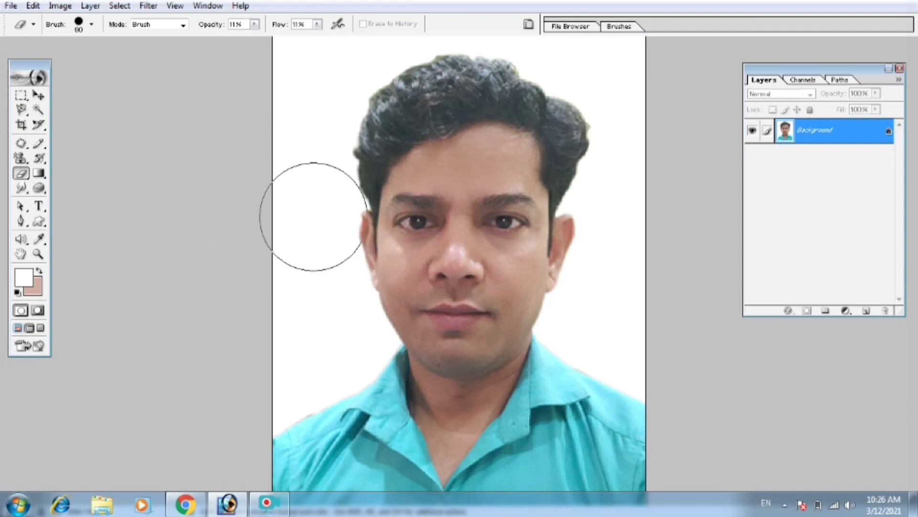
key(bracketleft)
key(bracketleft)
key(bracketleft)
key(bracketleft)
key(bracketleft)
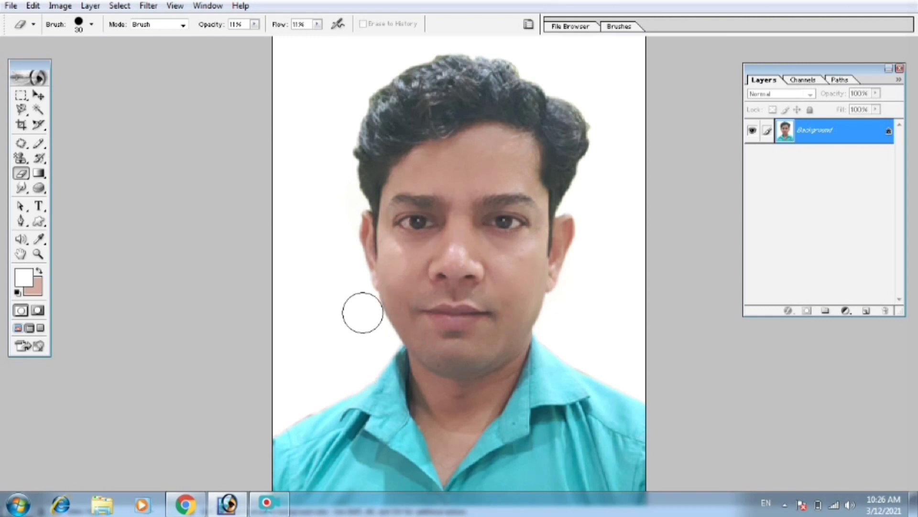
key(ctrl+m)
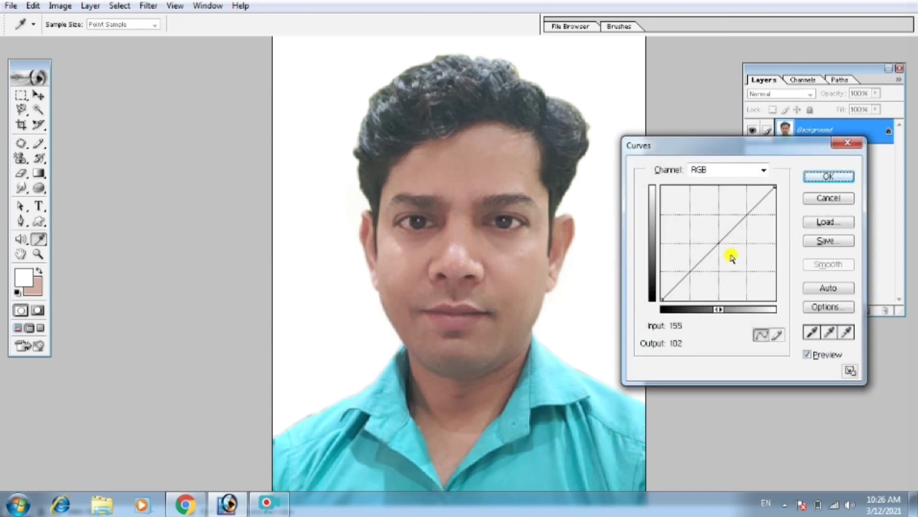
- Brighten the portrait with a gentle upward curve, then toggle full-screen view on and off
drag(719, 244, 712, 242)
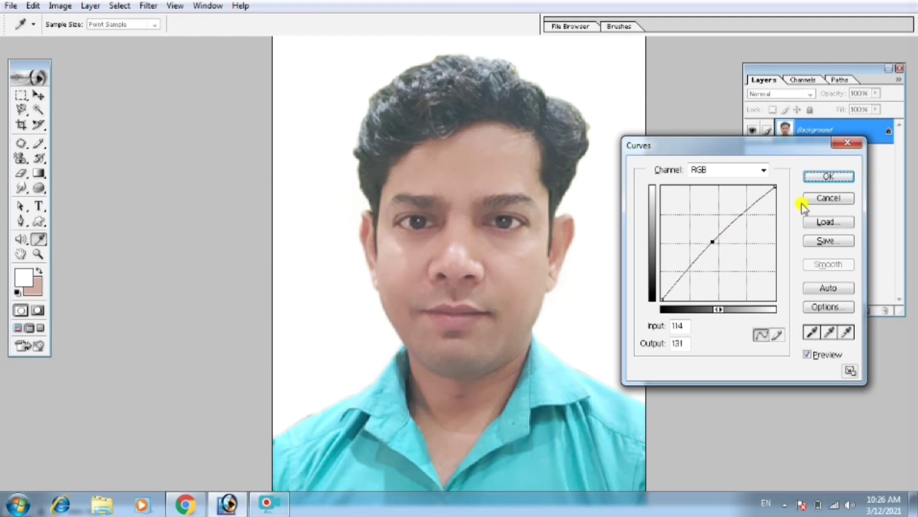
click(819, 178)
key(e)
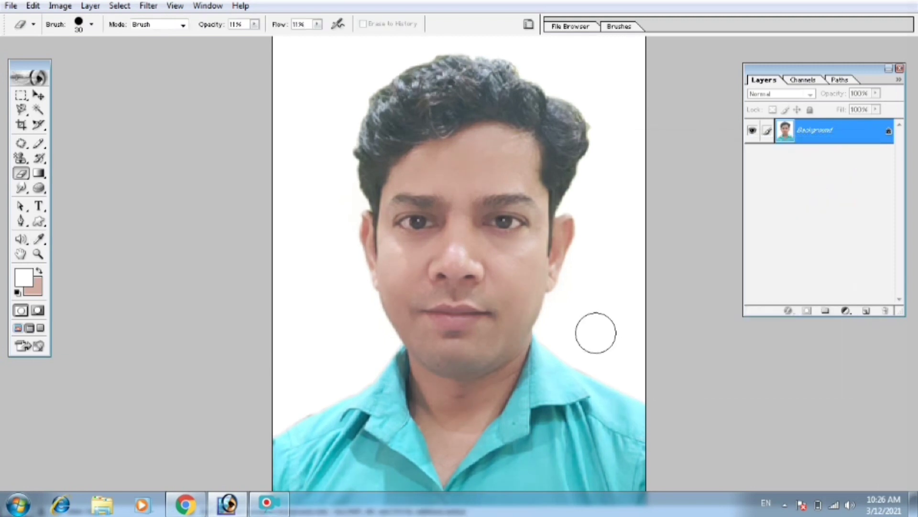
key(f)
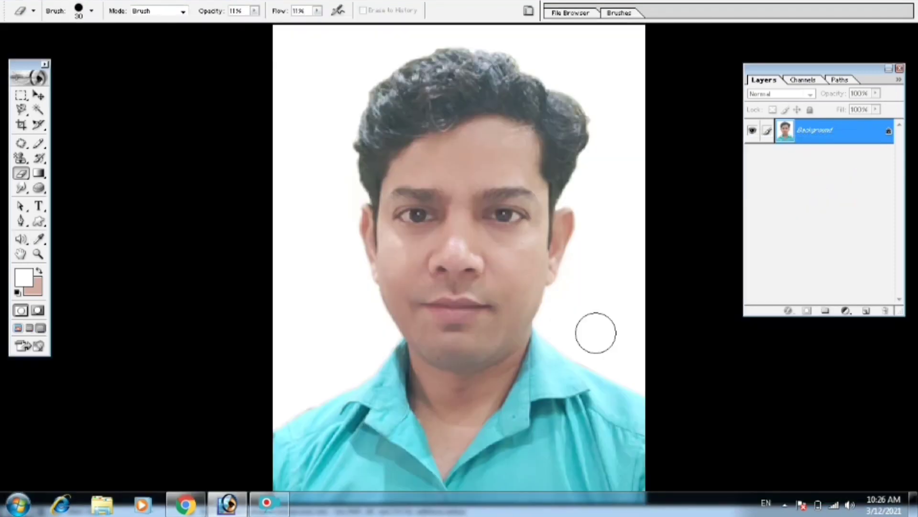
key(f)
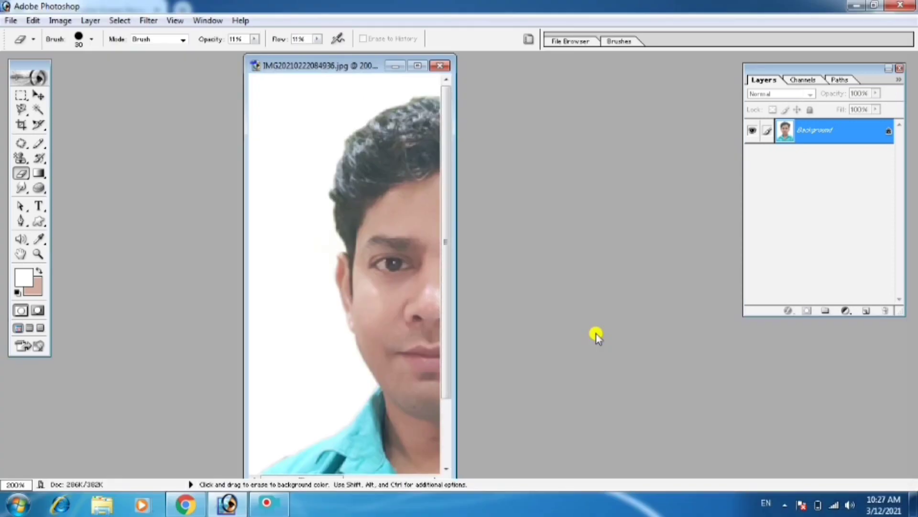
- Create a white A4 document, 210 × 297 mm, at 200 pixels/inch
key(ctrl+n)
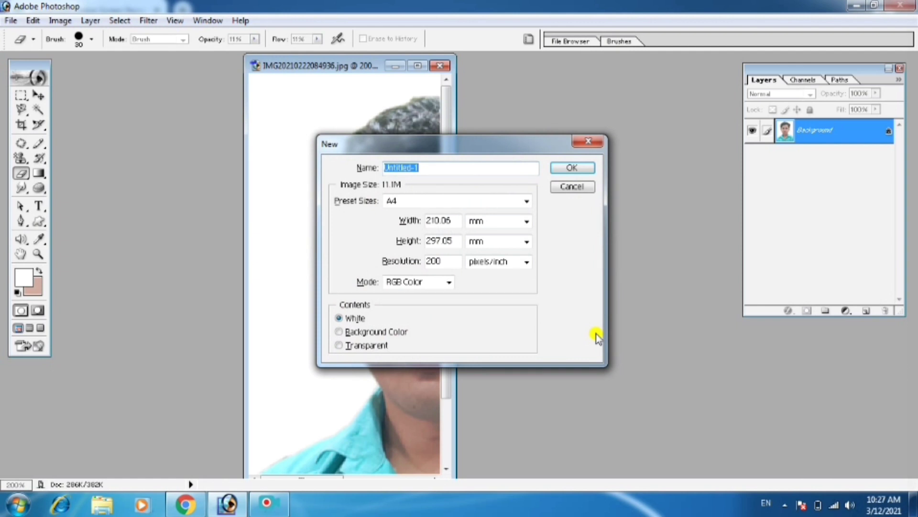
click(527, 201)
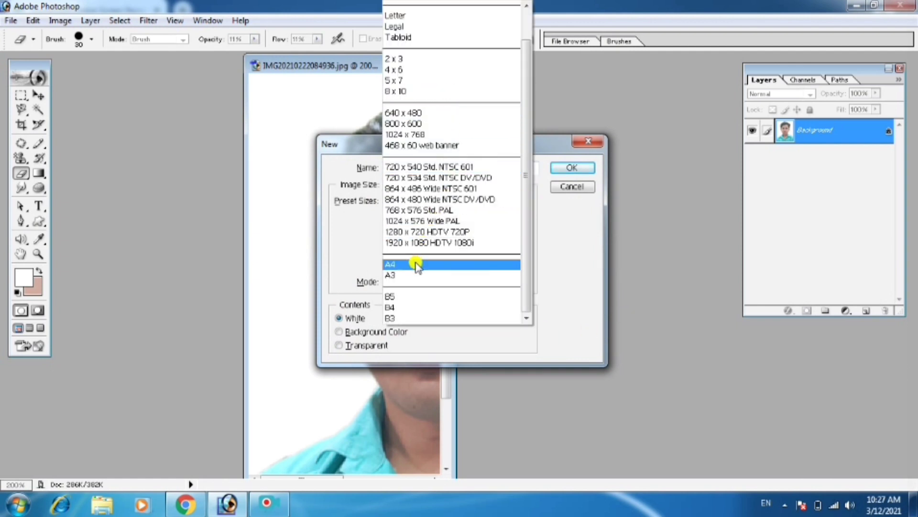
click(417, 265)
drag(443, 261, 392, 265)
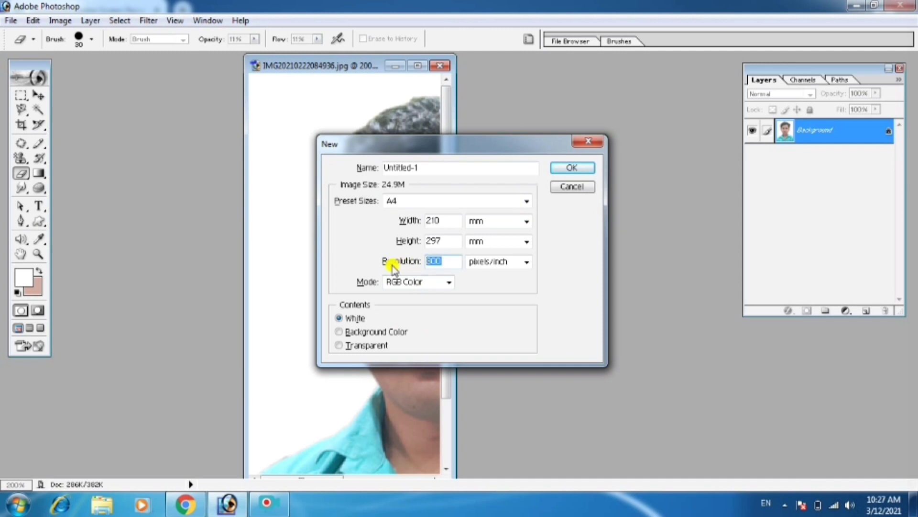
text(2)
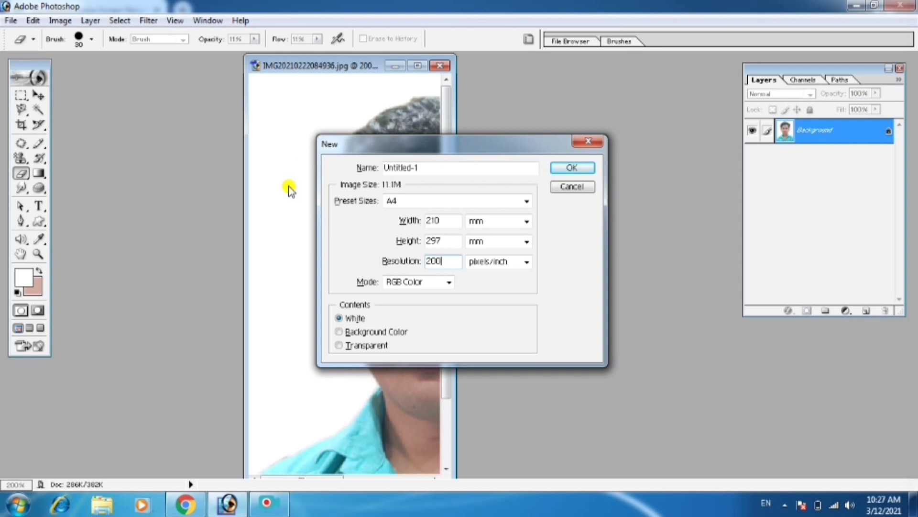
click(574, 167)
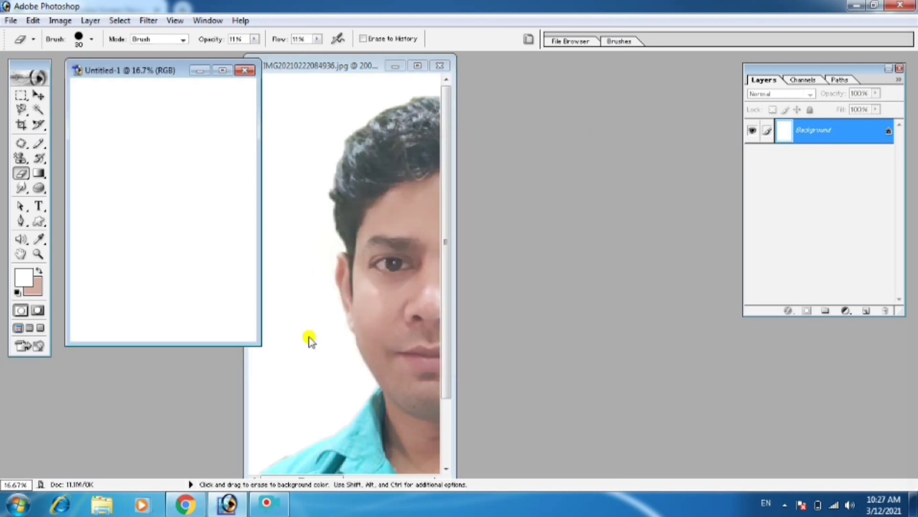
- Copy the portrait into the A4 page as Layer 1 near the top-left corner
click(37, 95)
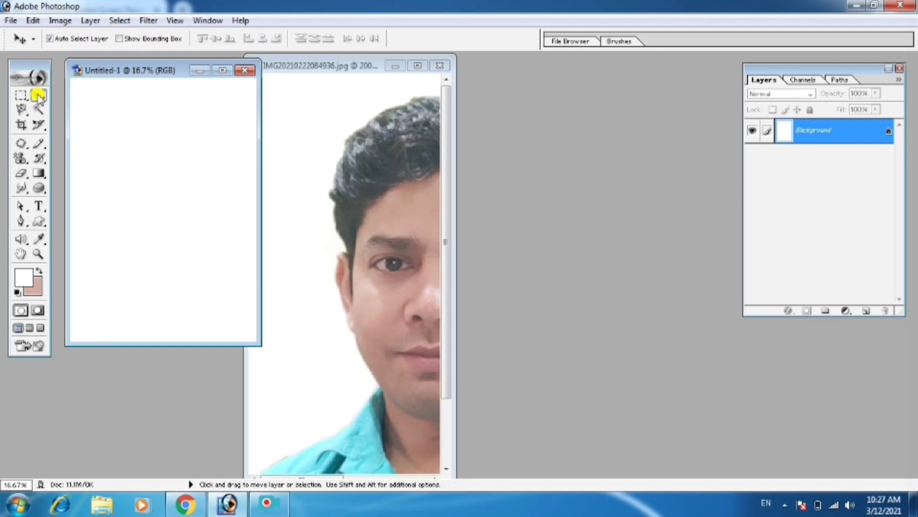
click(322, 190)
drag(258, 198, 169, 189)
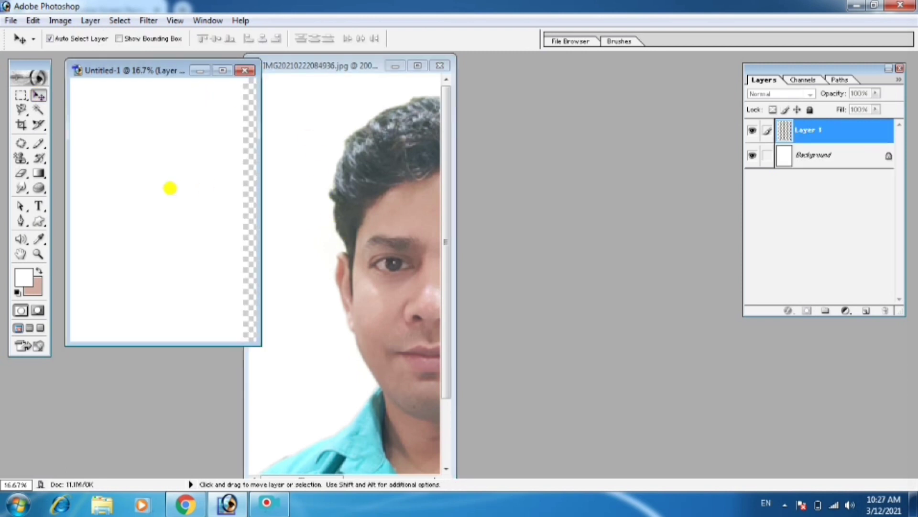
drag(134, 71, 394, 96)
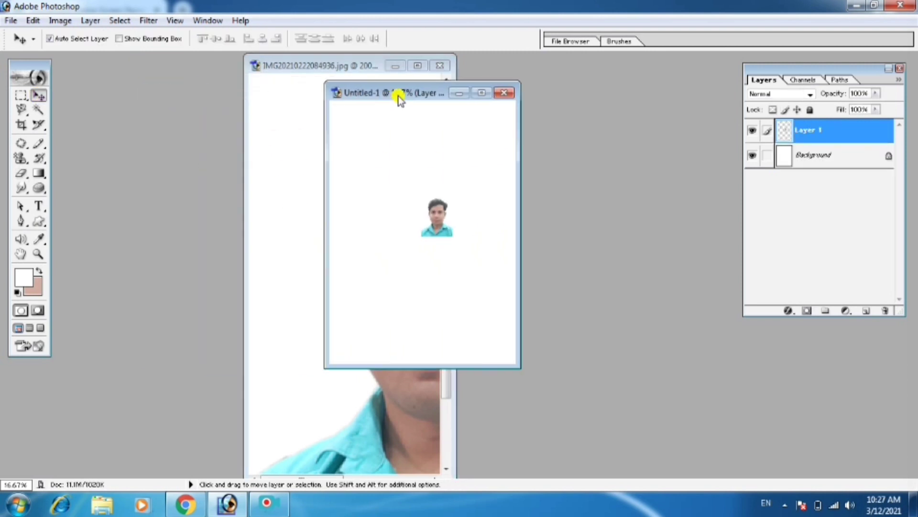
mouse_move(434, 216)
mouse_down()
mouse_move(357, 171)
mouse_move(364, 164)
mouse_up()
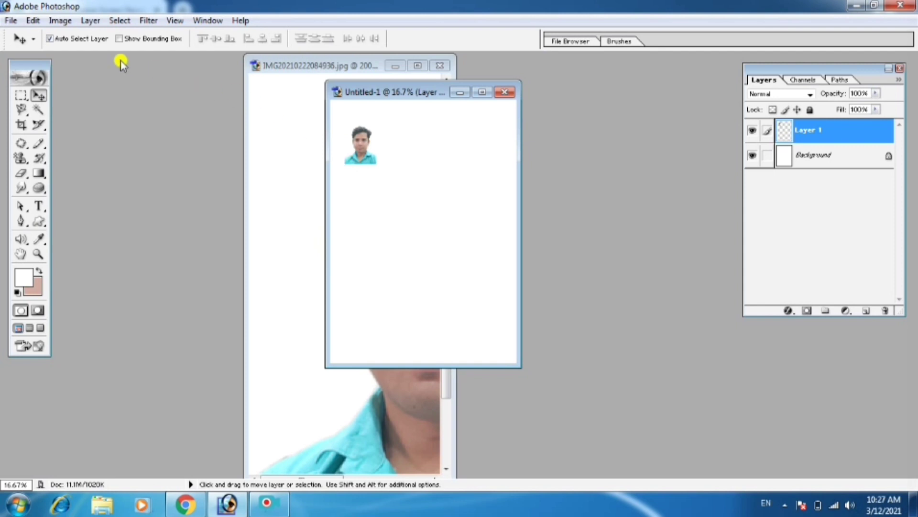
click(58, 21)
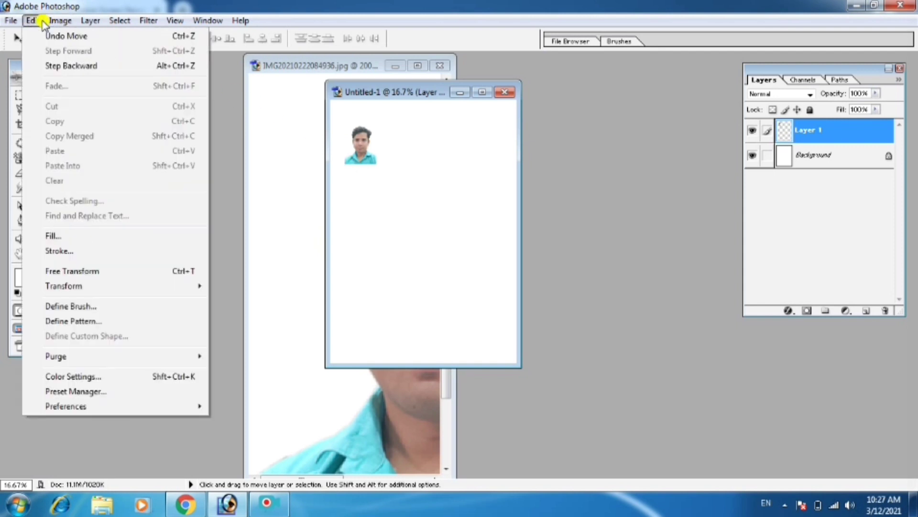
- Stroke the portrait layer with a 2 px black border centered on its edge
click(52, 252)
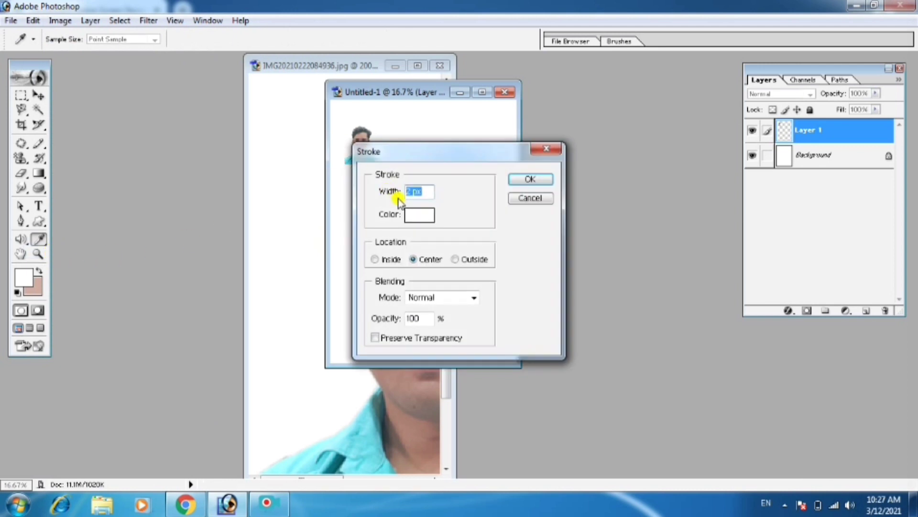
click(418, 214)
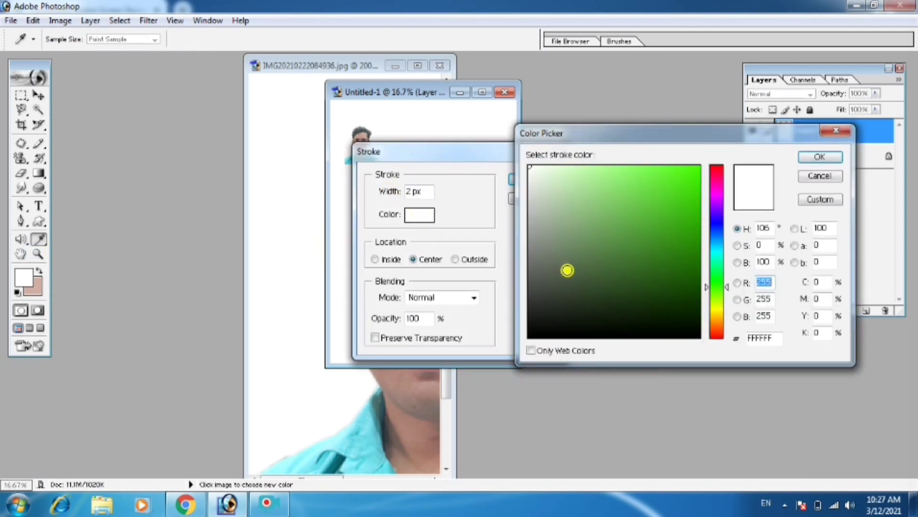
click(533, 337)
click(820, 156)
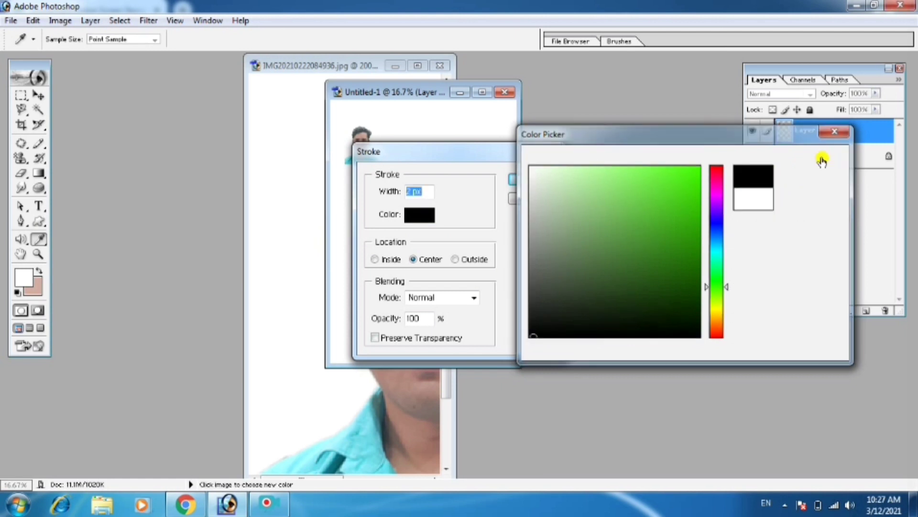
click(417, 259)
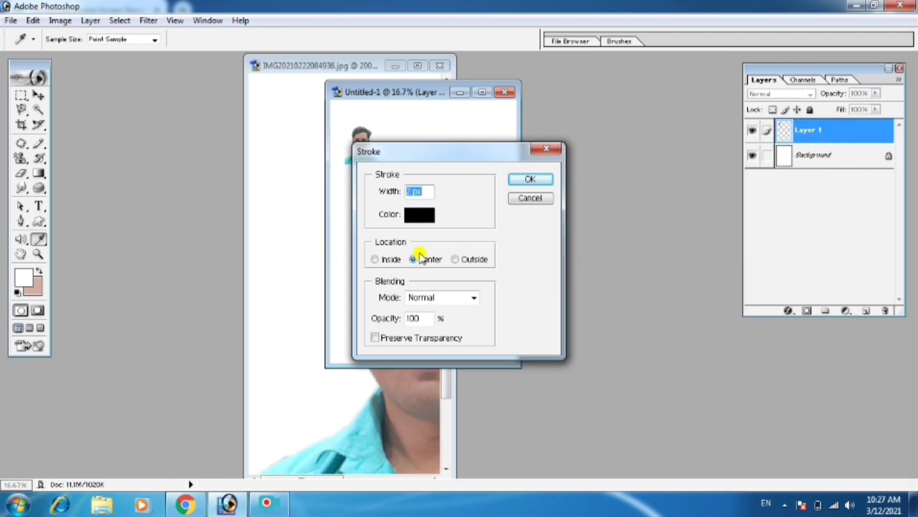
click(530, 179)
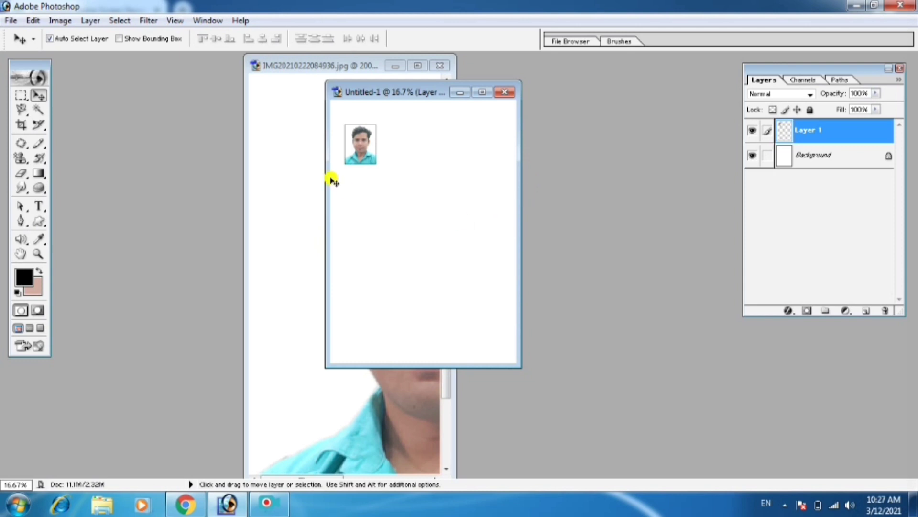
- Nudge the portrait into the corner and Alt-drag a copy to its right along the top
drag(385, 92, 279, 101)
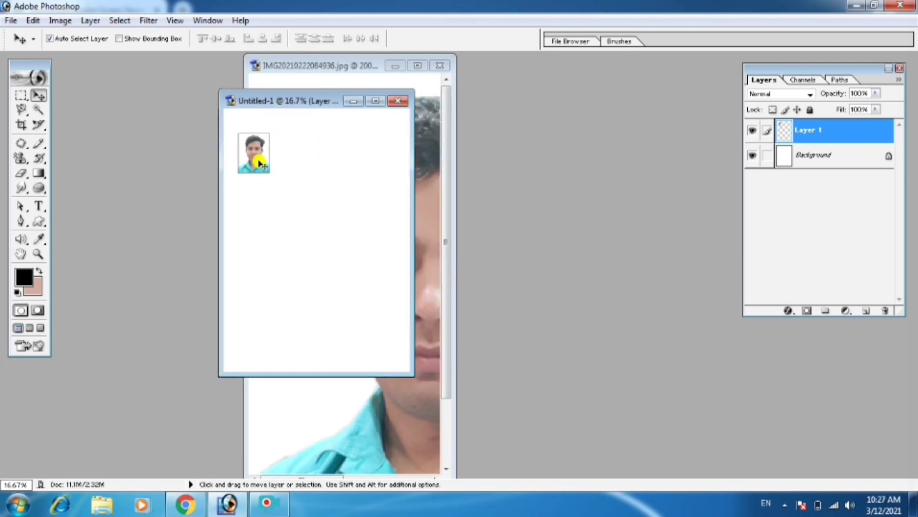
drag(258, 163, 251, 144)
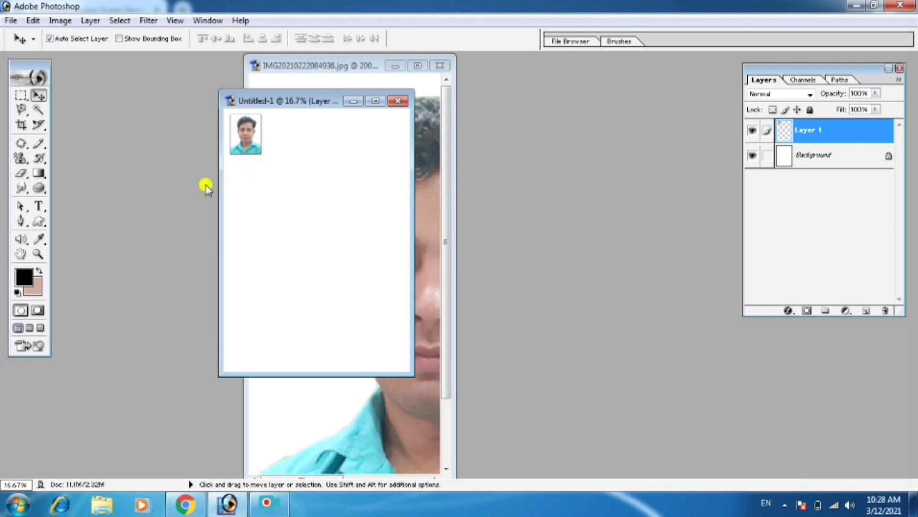
key(alt)
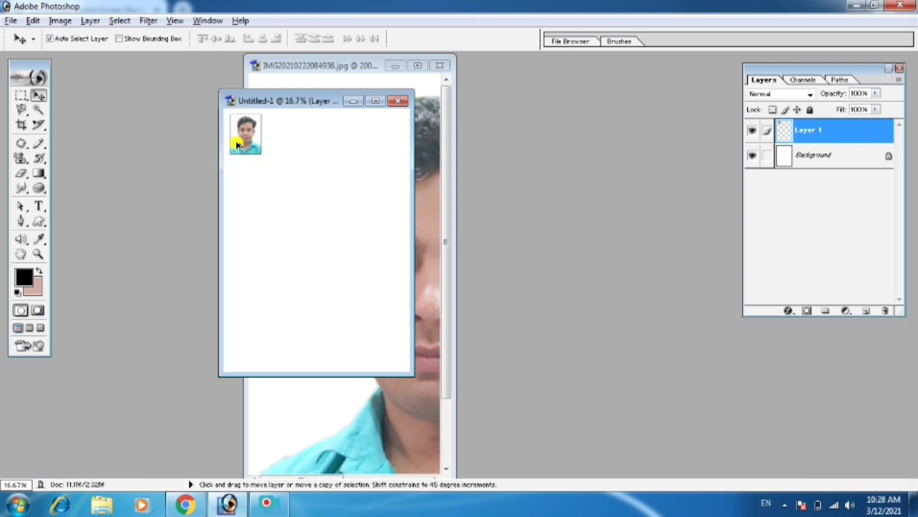
drag(241, 139, 394, 140)
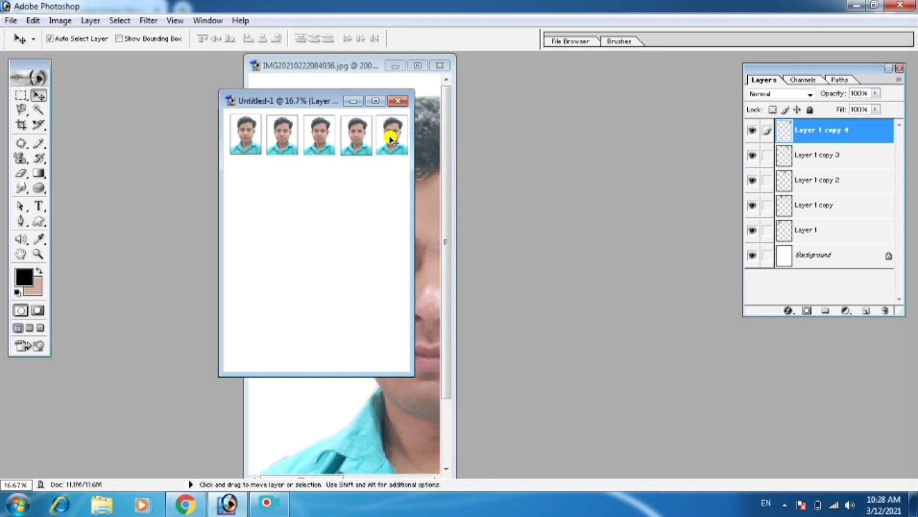
- Nudge the second through fifth photos so the top row lines up evenly
click(281, 135)
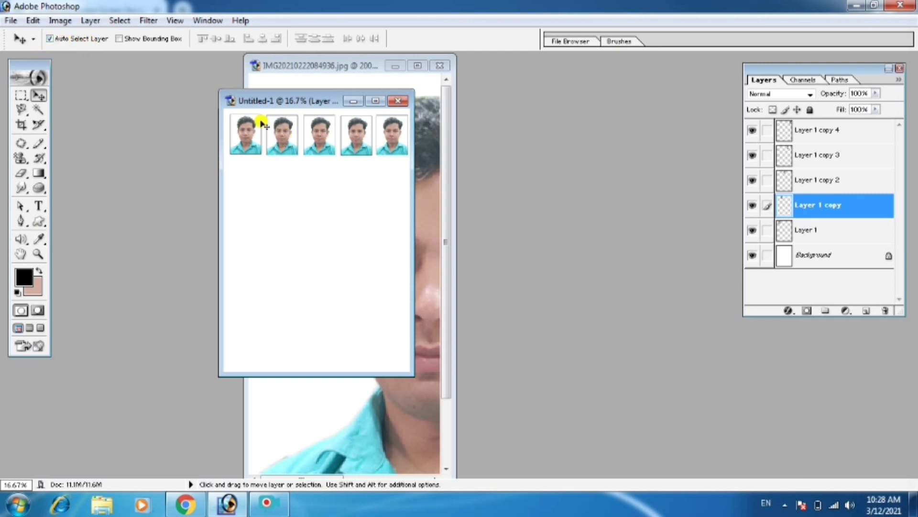
drag(282, 139, 284, 139)
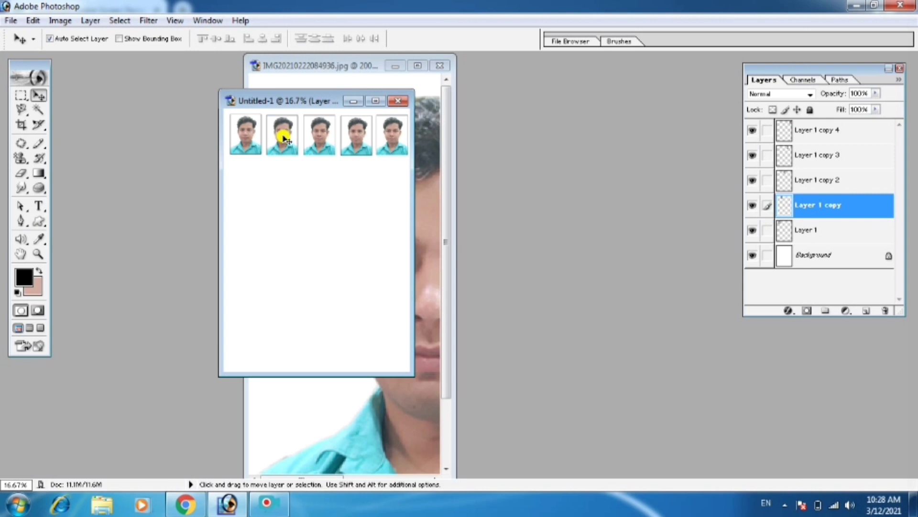
click(318, 133)
click(350, 132)
drag(350, 132, 349, 137)
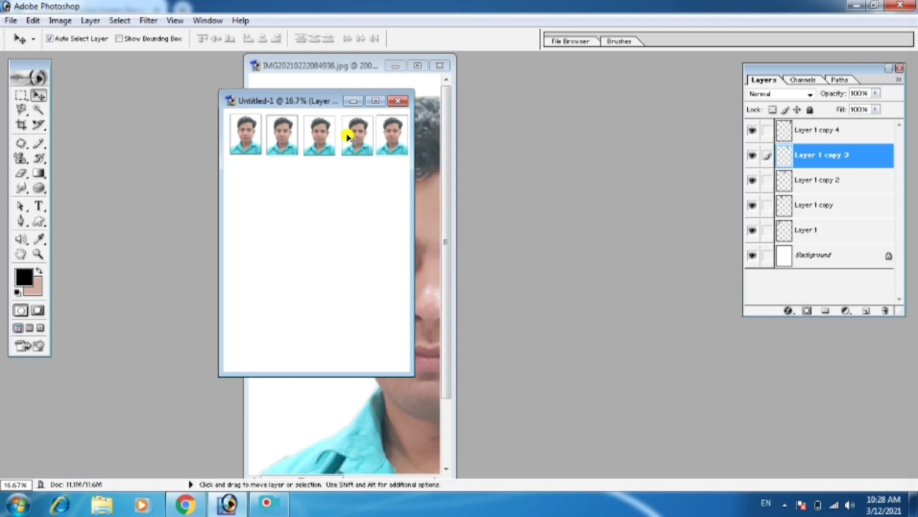
click(389, 133)
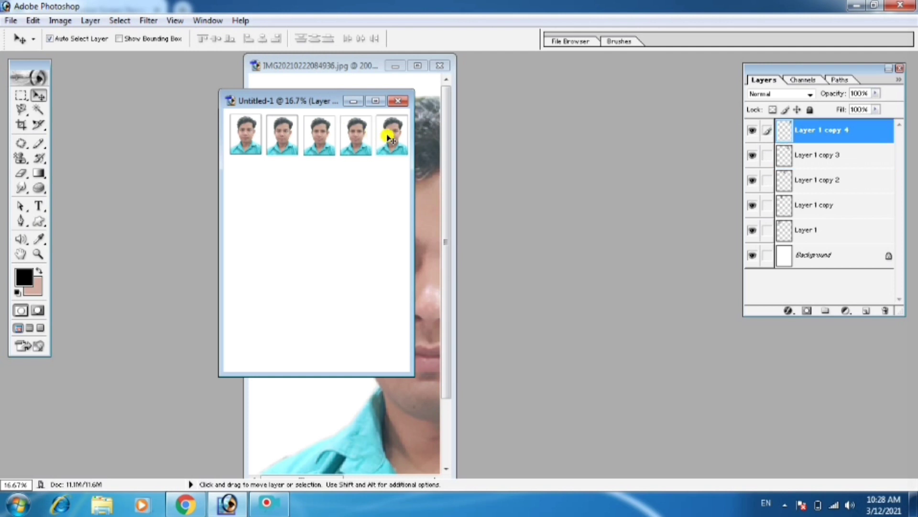
click(361, 137)
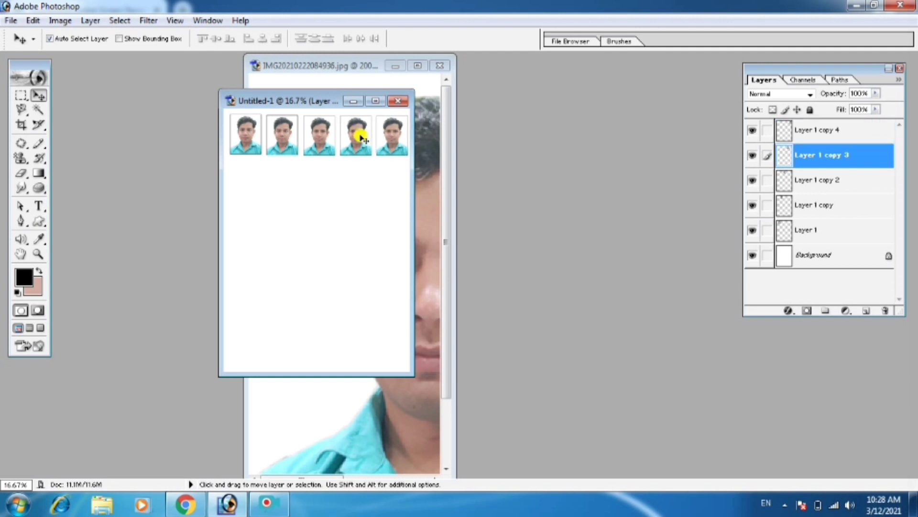
click(389, 137)
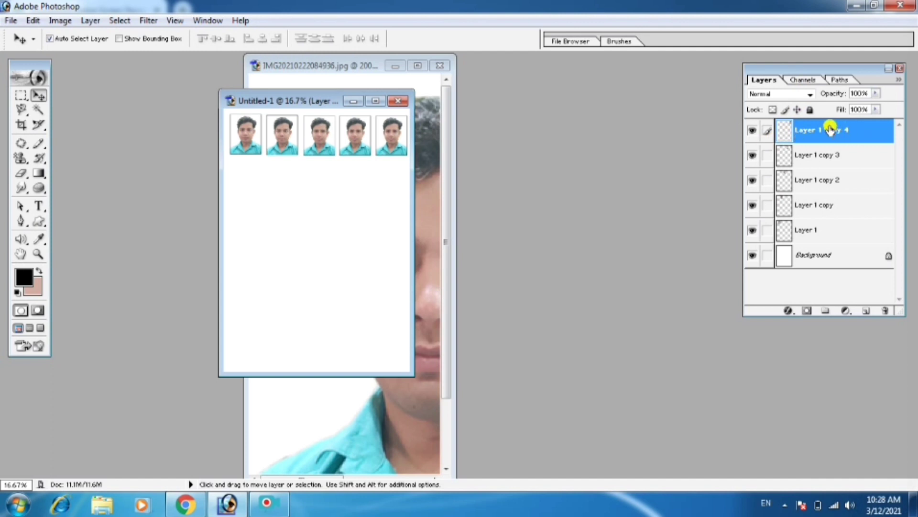
- Merge the five top-row photo layers down into Layer 1
key(ctrl+e)
key(ctrl+e)
key(ctrl+e)
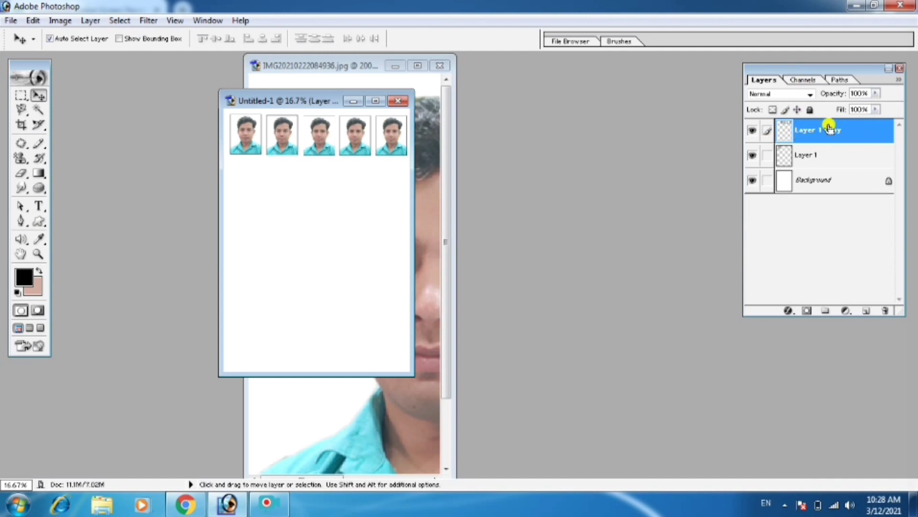
key(ctrl+e)
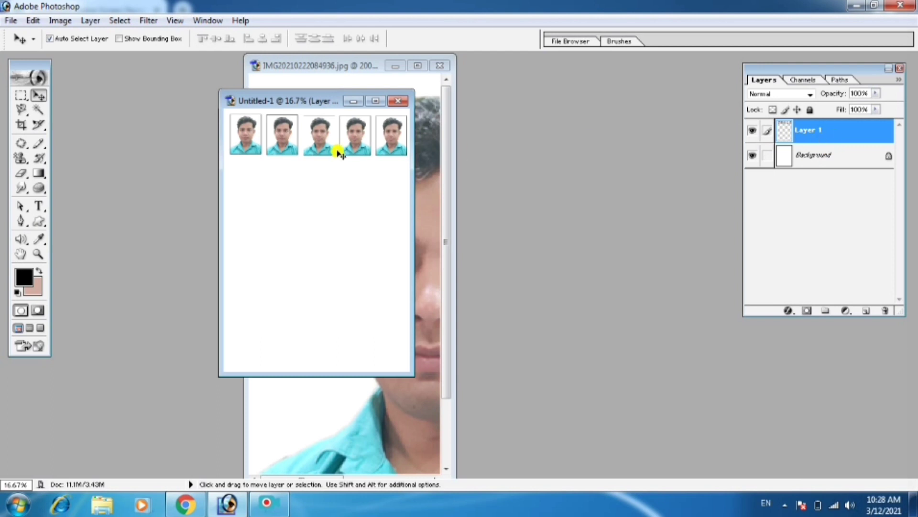
key(alt)
- Copy the photo row downward into five rows and align the rows evenly
drag(318, 144, 320, 318)
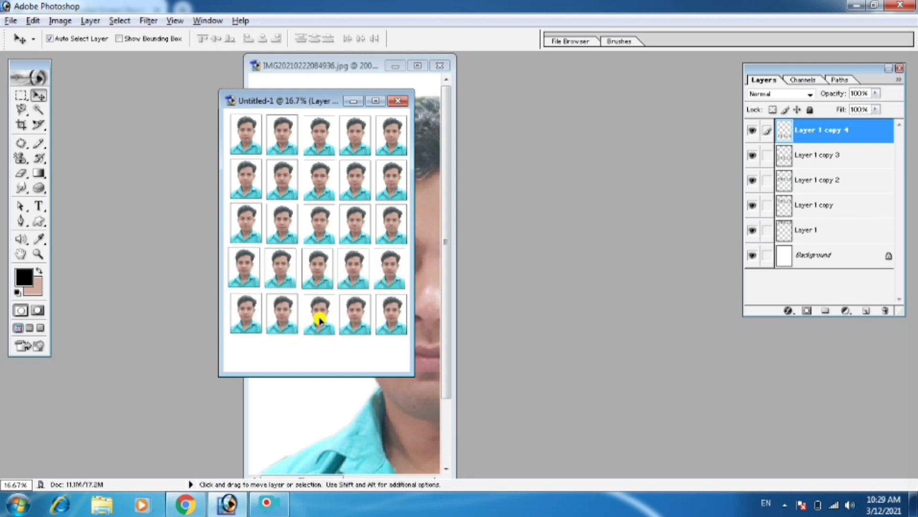
click(322, 175)
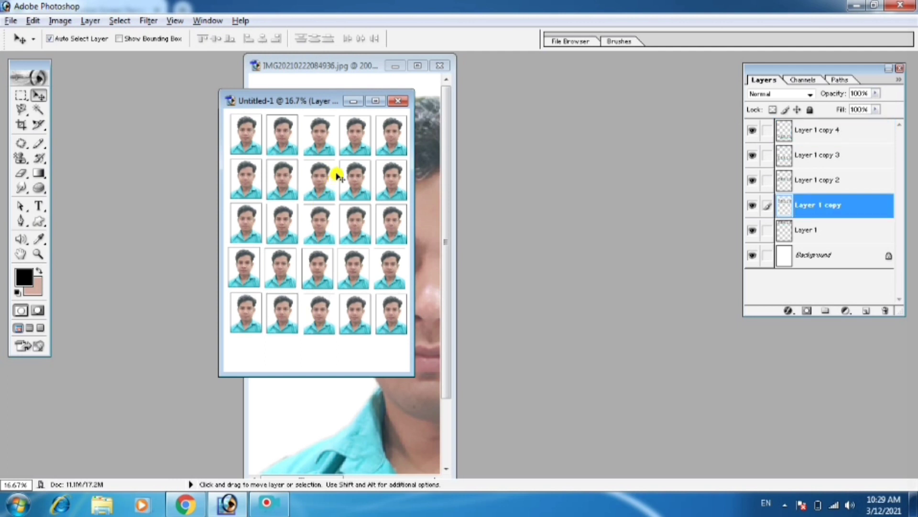
click(322, 231)
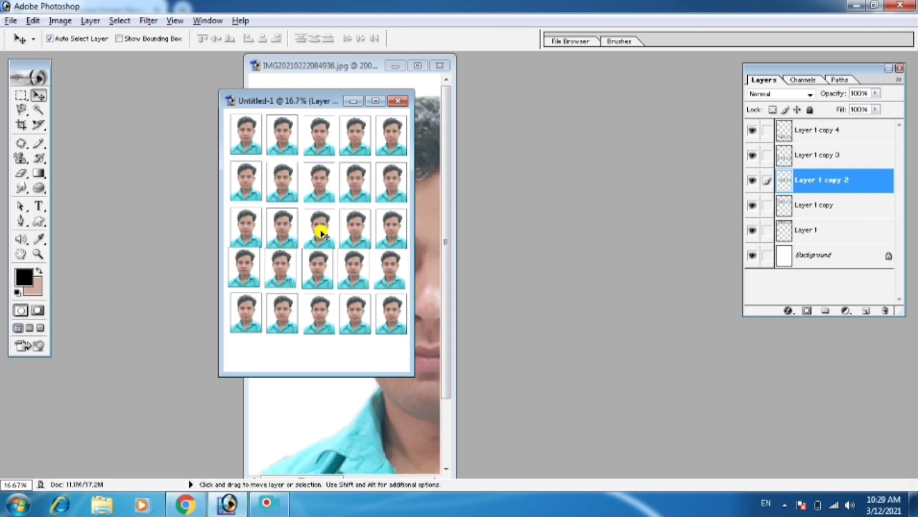
drag(314, 263, 317, 270)
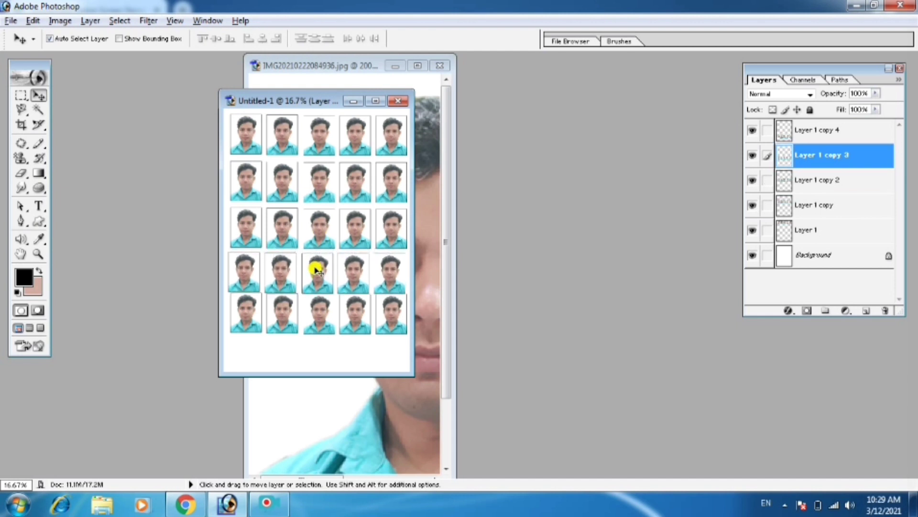
drag(317, 269, 317, 311)
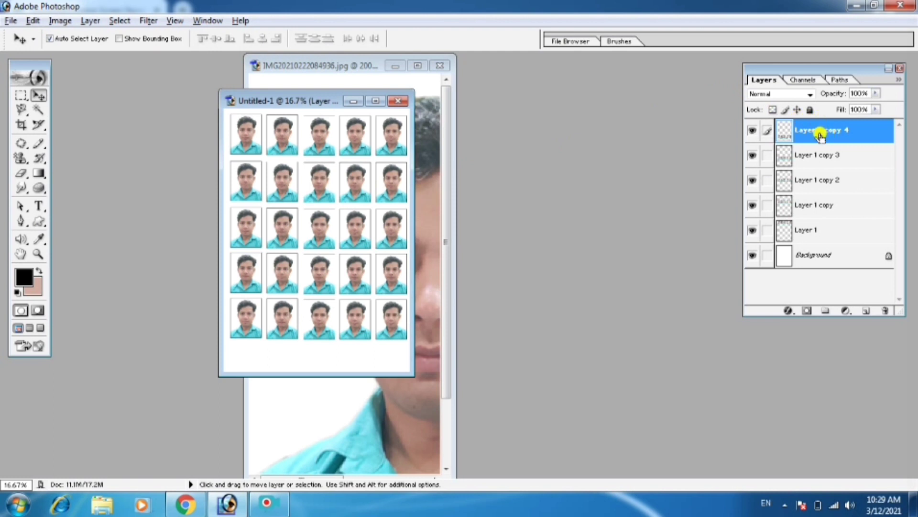
- Merge all five row layers into a single Layer 1
key(ctrl+e)
key(ctrl+e)
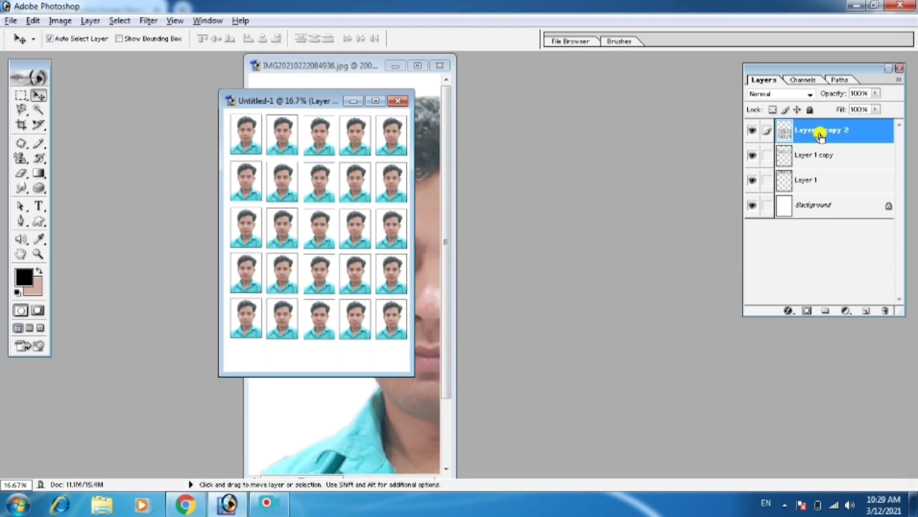
key(ctrl+e)
key(ctrl+e)
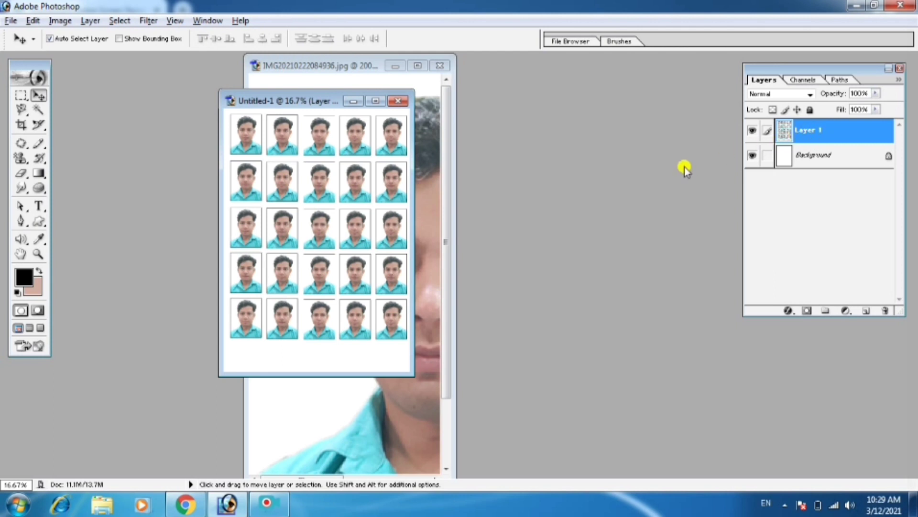
click(826, 160)
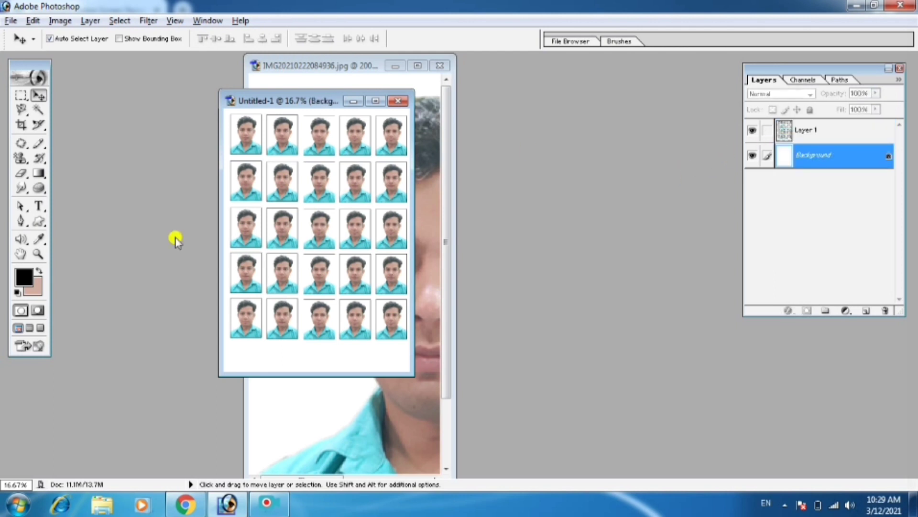
- Set the foreground colour to a bright blue in the Color Picker
click(25, 277)
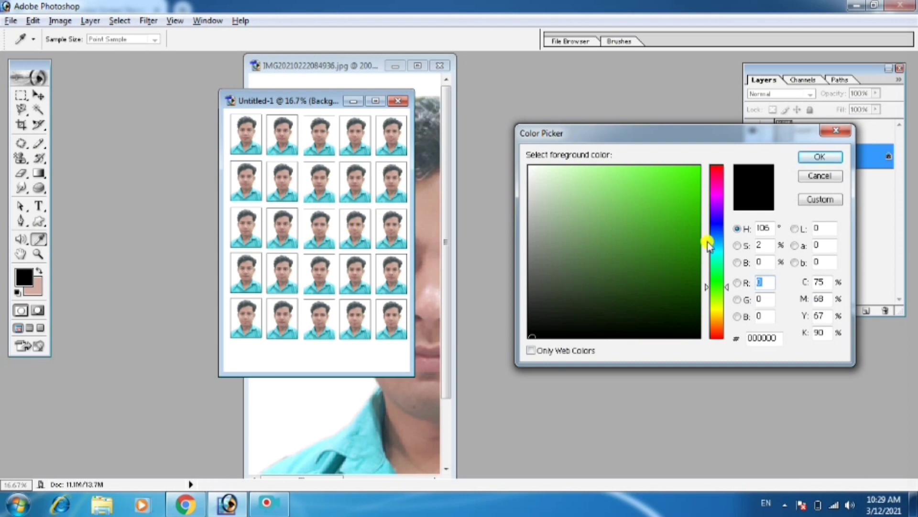
drag(718, 239, 717, 222)
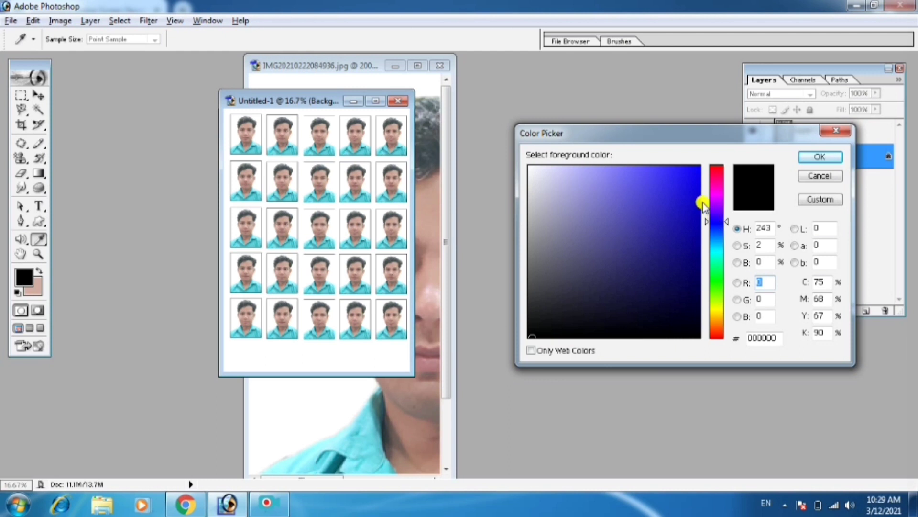
click(691, 176)
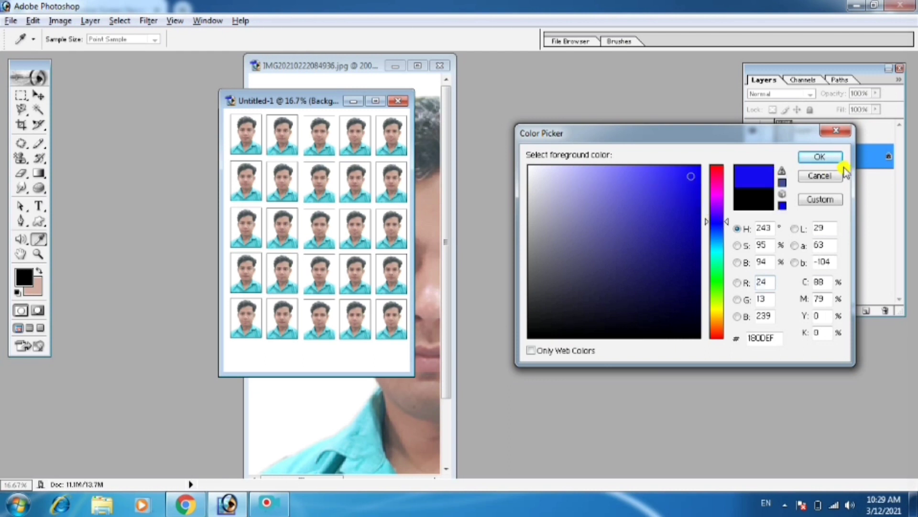
click(820, 157)
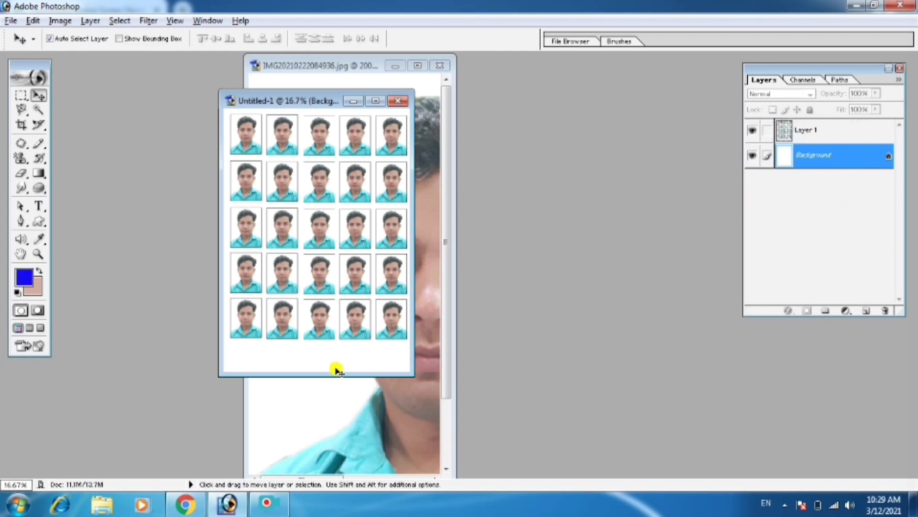
- Fill the Background layer with blue, then undo it to restore white
key(alt)
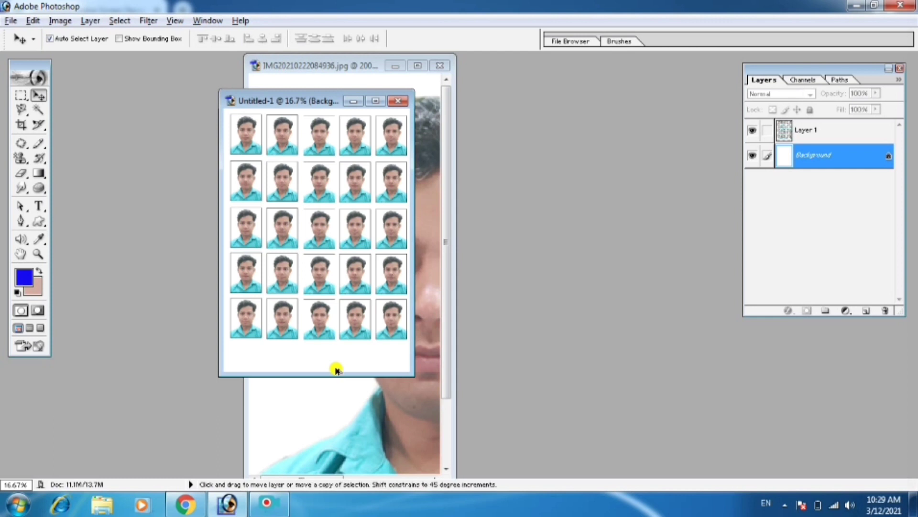
key(alt+BackSpace)
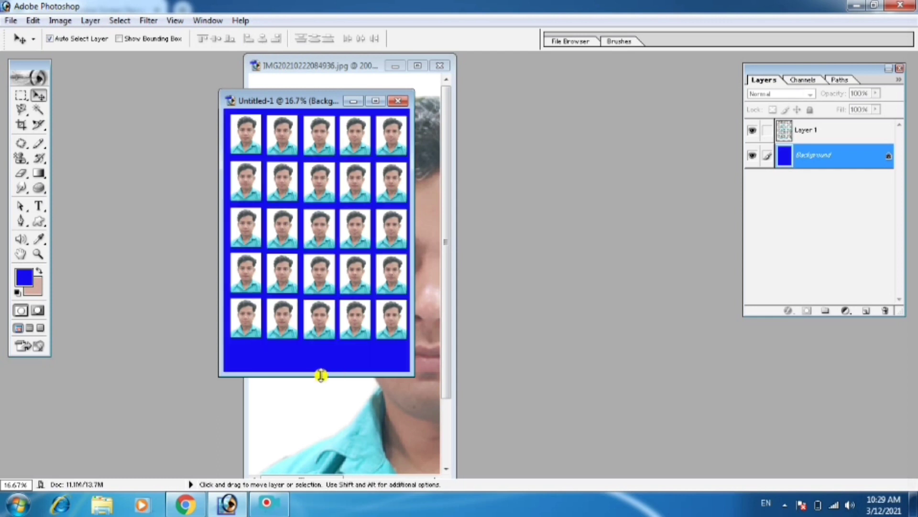
key(ctrl+z)
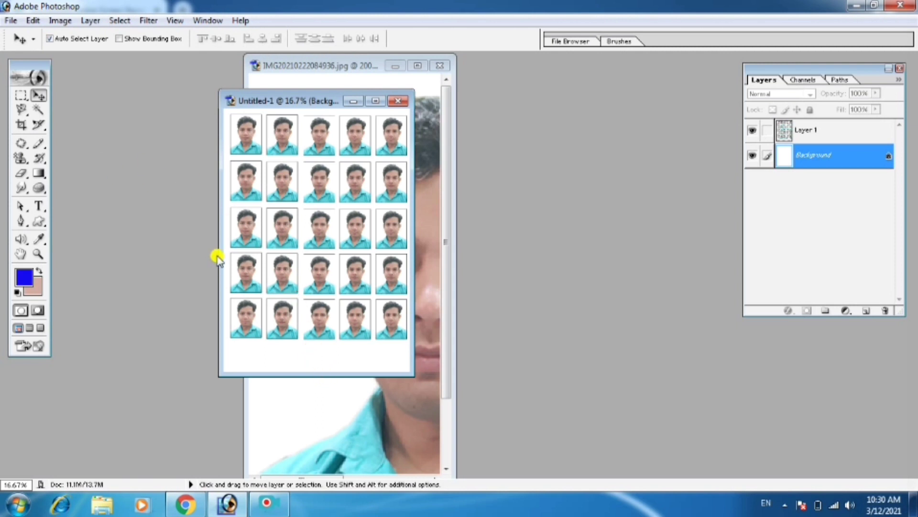
- Open Print with Preview and enable Scale to Fit Media, scaling the sheet to 91.32%
click(10, 21)
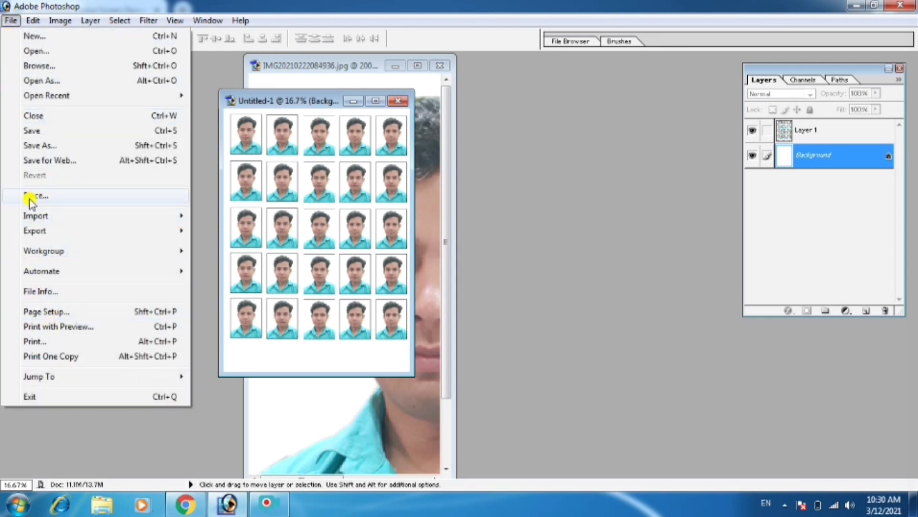
click(78, 327)
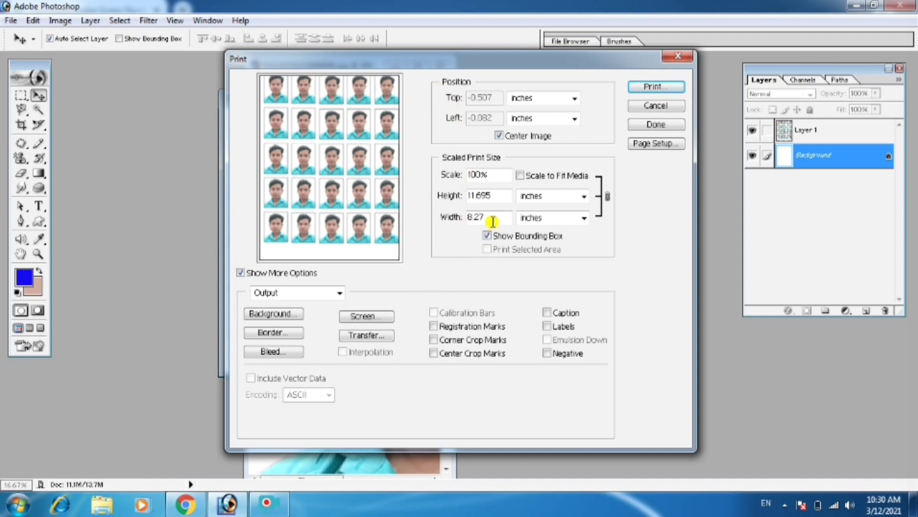
click(520, 176)
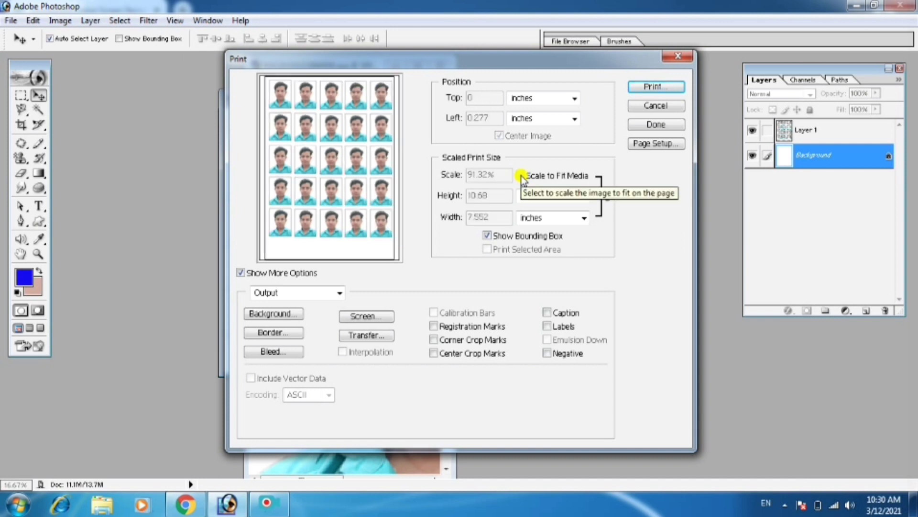